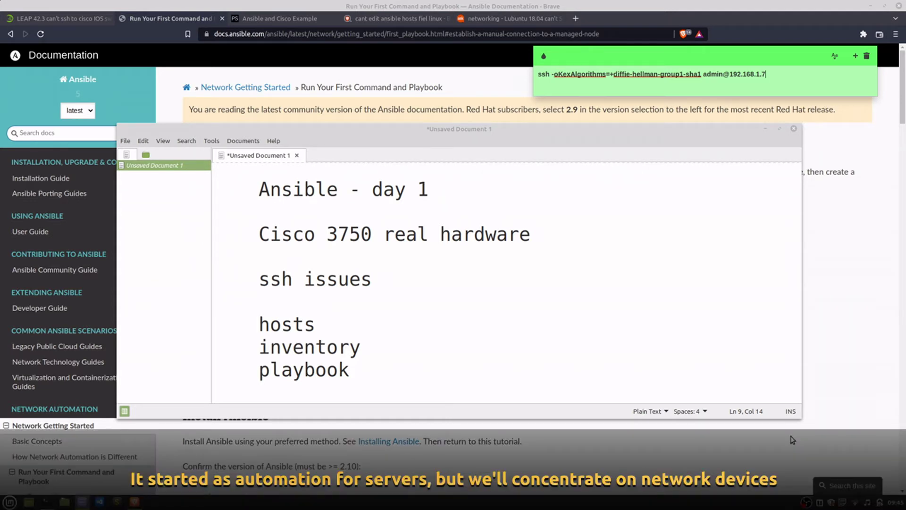
Switch from the Xed day-one notes to the GNOME Terminal window
key(alt+Tab)
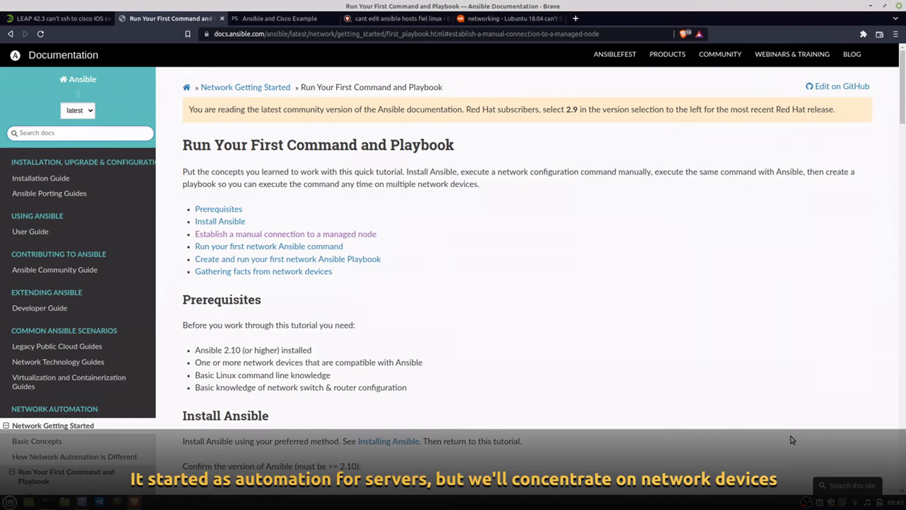
key(alt+Tab)
key(alt+Tab)
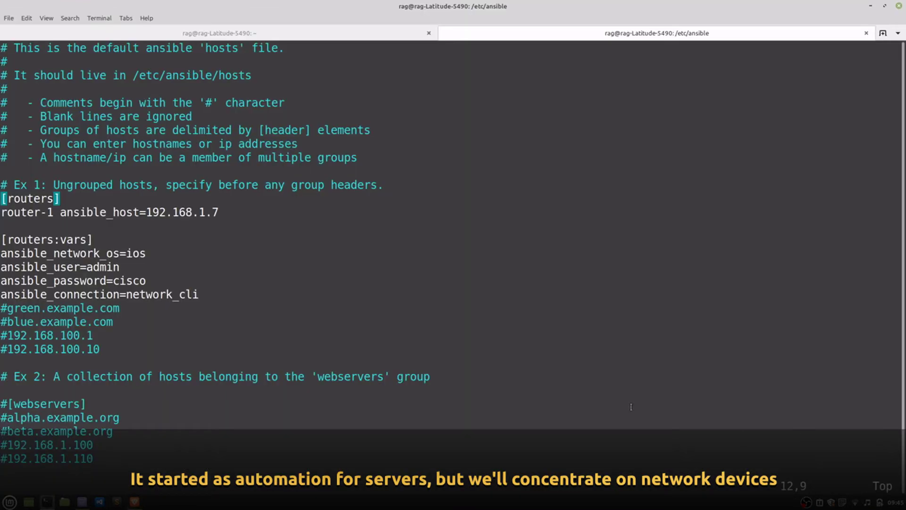
click(192, 33)
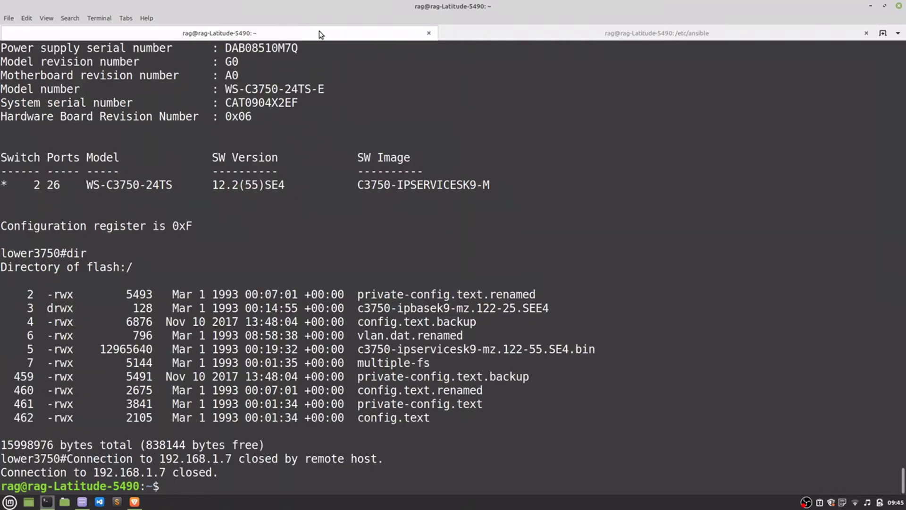
click(522, 33)
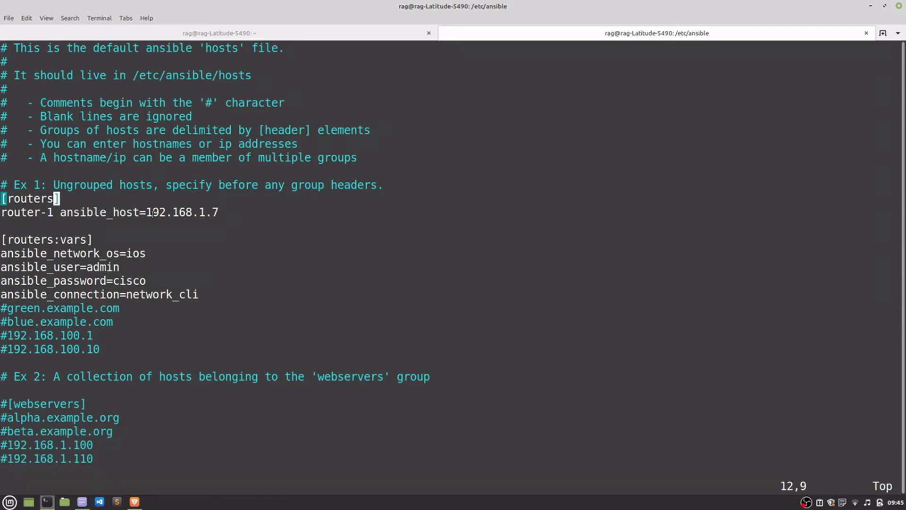
drag(87, 214, 220, 214)
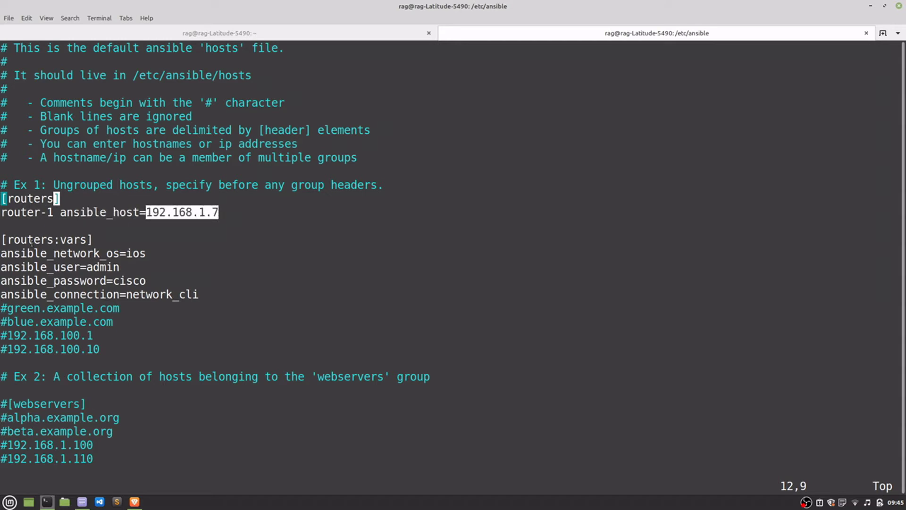
drag(2, 240, 93, 240)
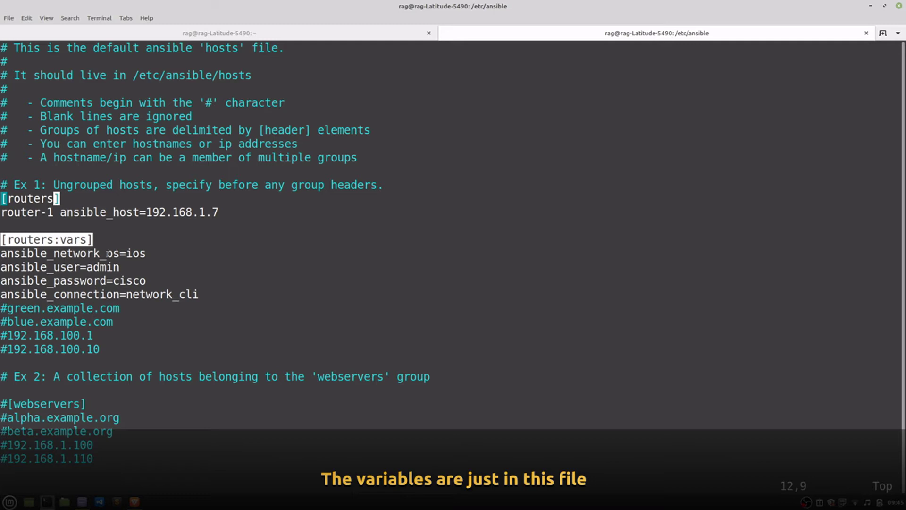
double_click(130, 254)
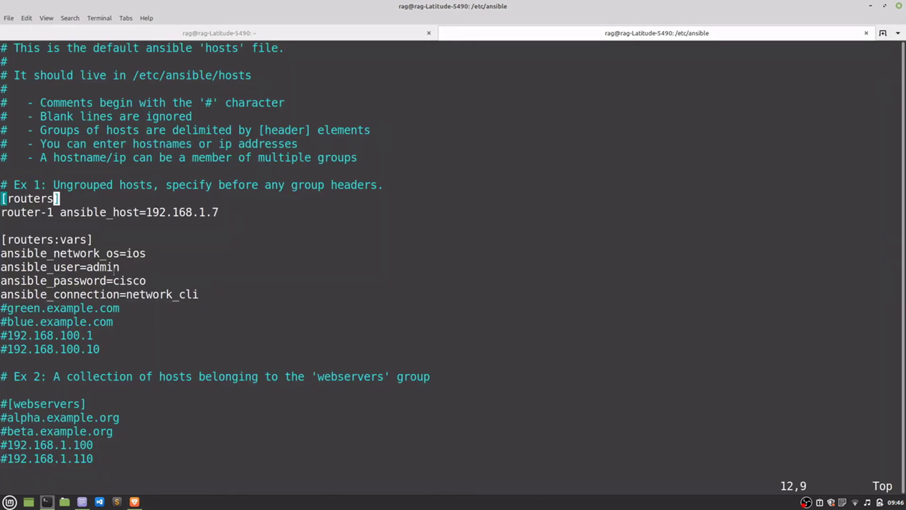
drag(126, 294, 200, 296)
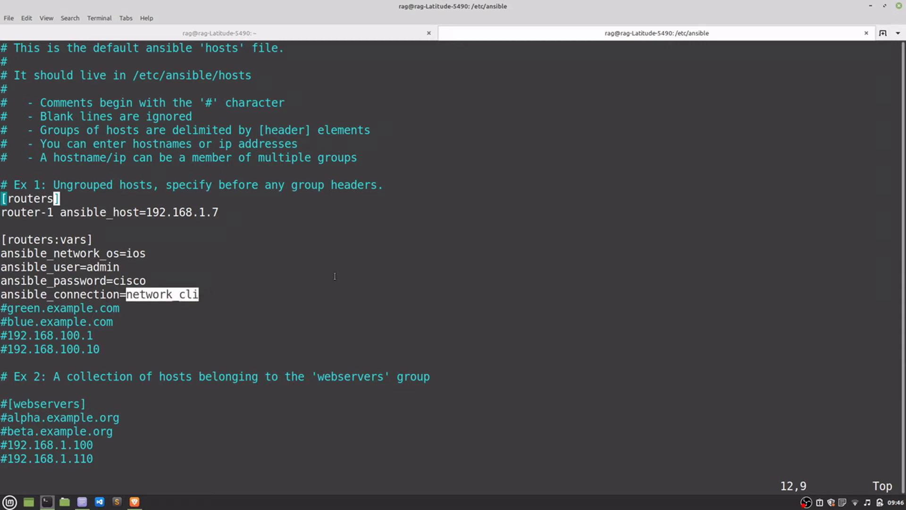
key(shift+z)
key(shift+z)
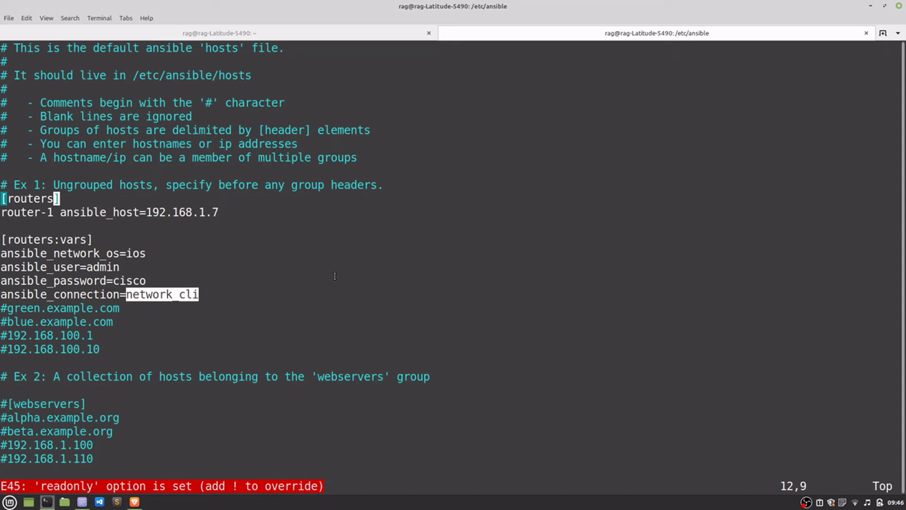
text(:!)
key(Return)
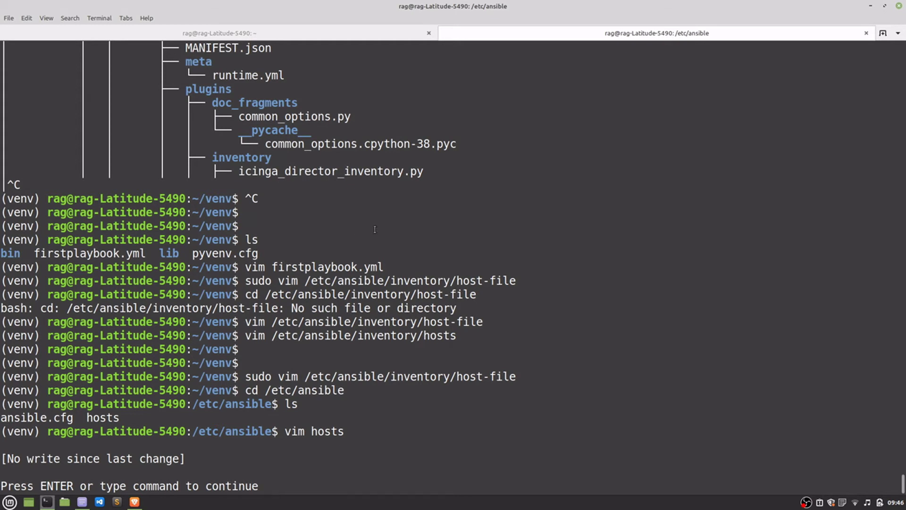
Quit the read-only hosts file in vim without saving, back to a fresh prompt
key(Return)
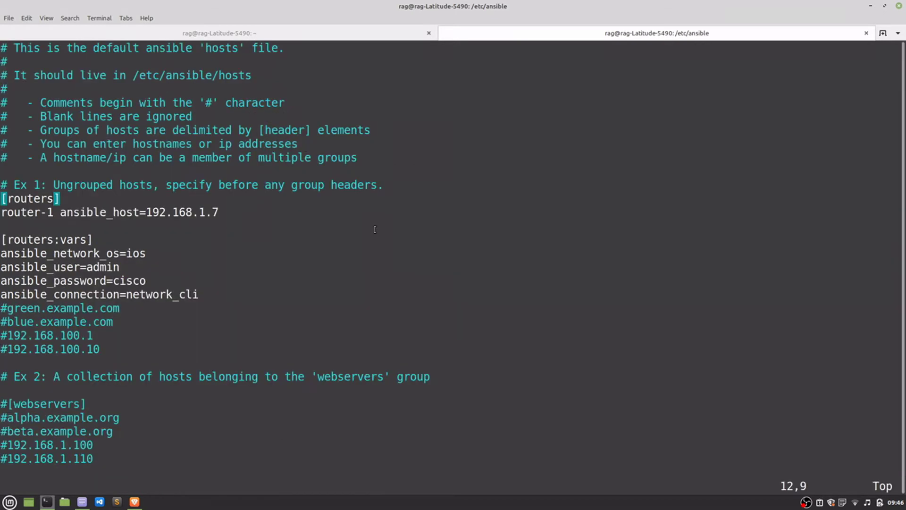
key(Z)
key(Z)
key(Return)
text(:)
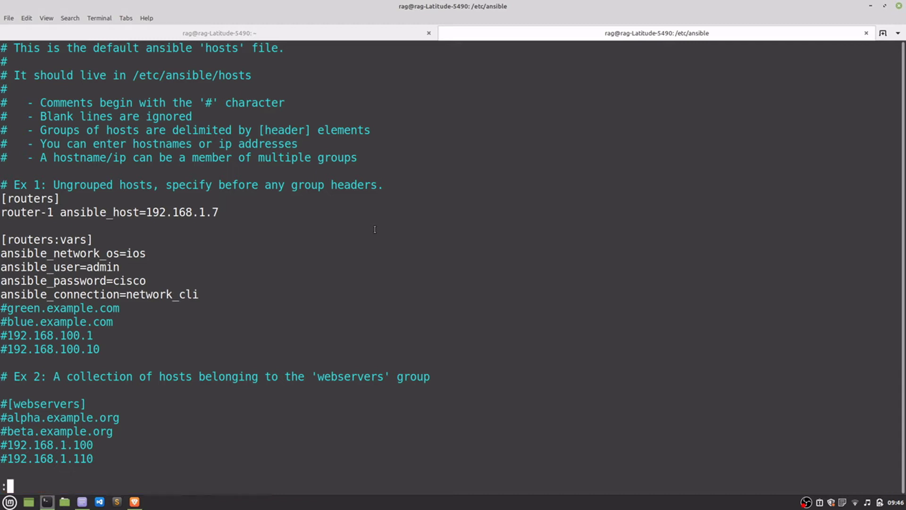
text(!)
key(Return)
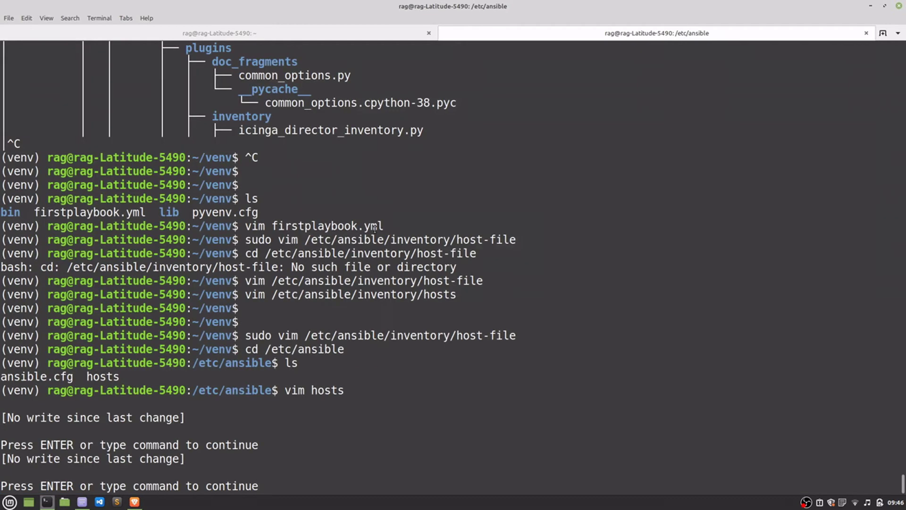
key(Return)
text(:q!)
key(Return)
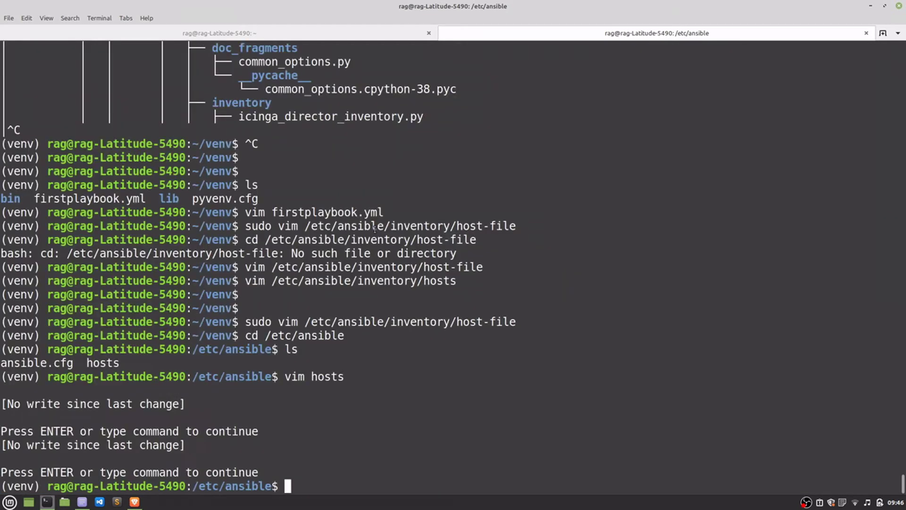
key(Return)
key(Return)
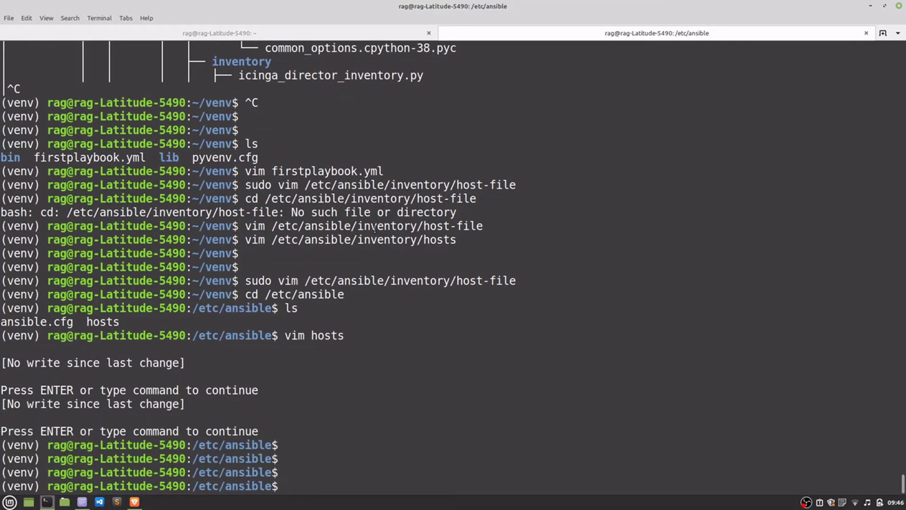
Recall the firstplaybook.yml command from history, then close the empty file it opened
key(Up)
key(Up)
key(Up)
key(Up)
key(Up)
key(Up)
key(Down)
key(Down)
key(Up)
key(Up)
key(Down)
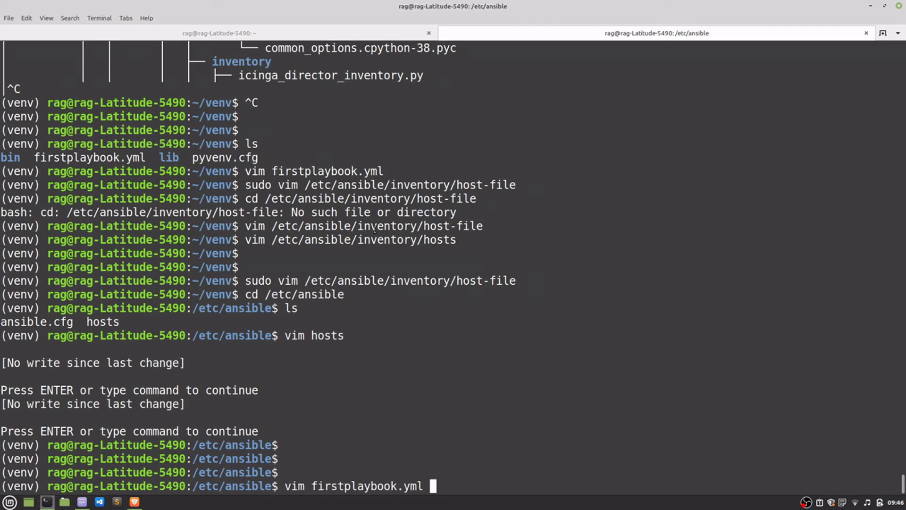
key(Return)
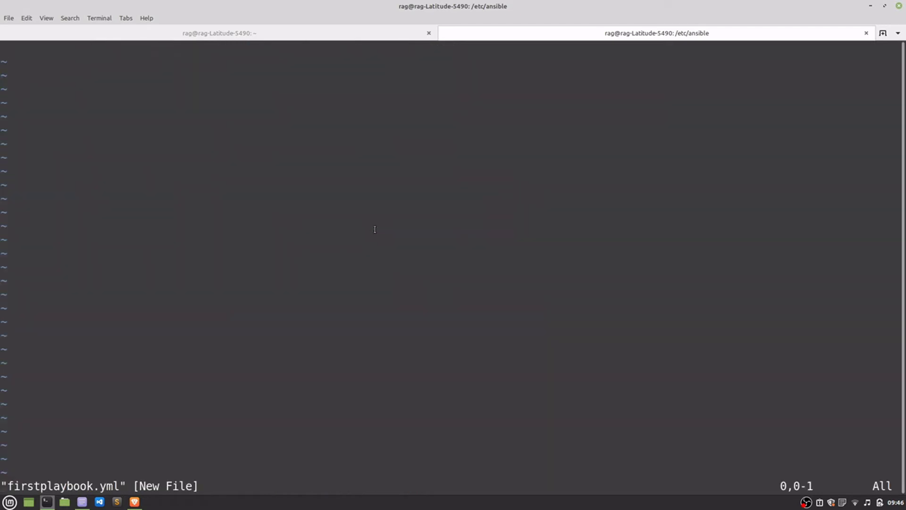
text(:q)
key(Return)
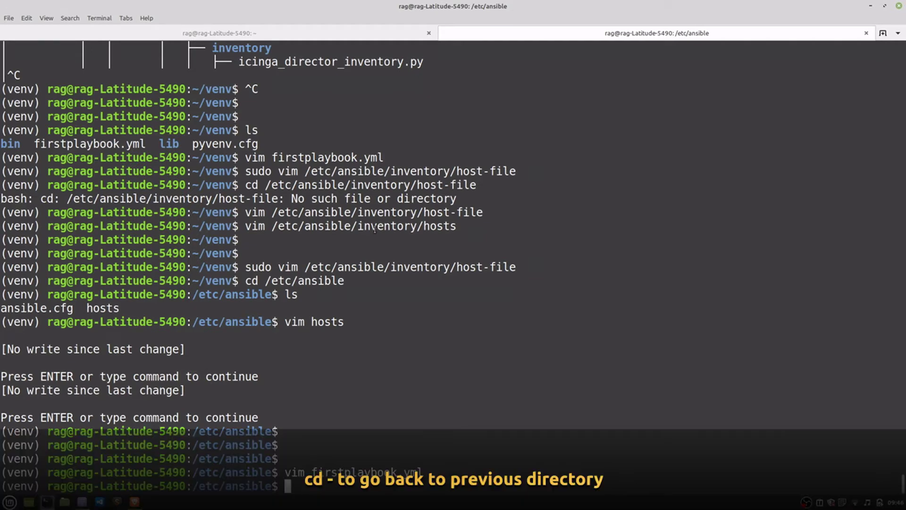
text(ls)
List /etc/ansible and view ansible.cfg in vim, then close it
key(Return)
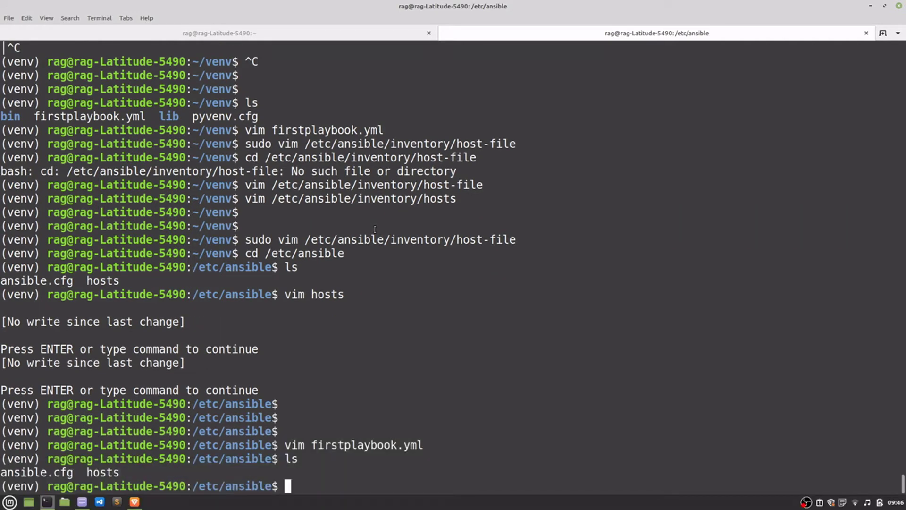
text(cd)
key(BackSpace)
key(BackSpace)
key(BackSpace)
text(vim a)
key(Tab)
key(Return)
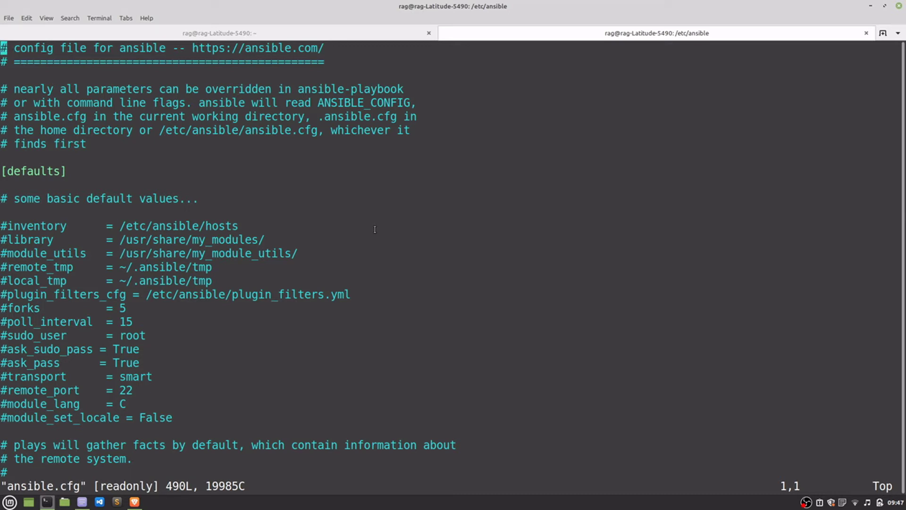
text(:q)
key(Return)
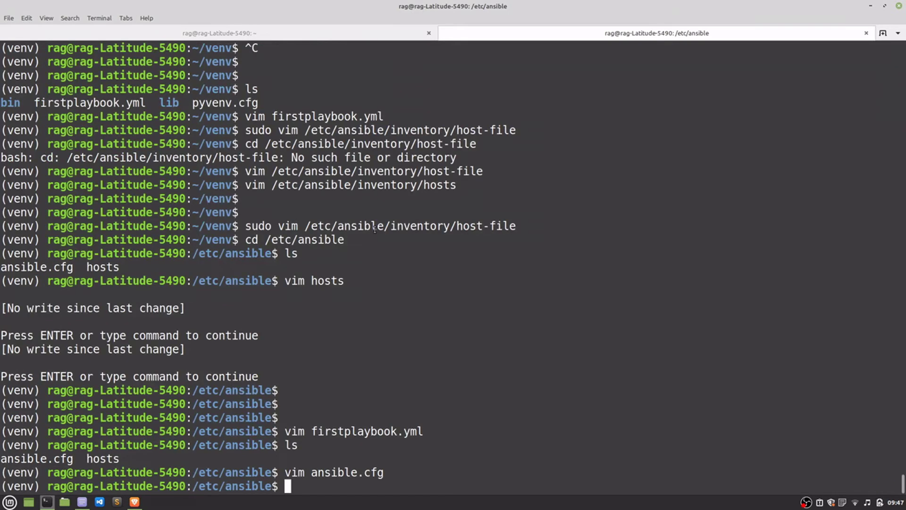
Return to ~/venv with cd - and list its files
key(Up)
key(Up)
key(Up)
key(Up)
key(BackSpace)
key(BackSpace)
key(BackSpace)
key(BackSpace)
key(BackSpace)
key(BackSpace)
key(BackSpace)
key(BackSpace)
text(cd -)
key(Return)
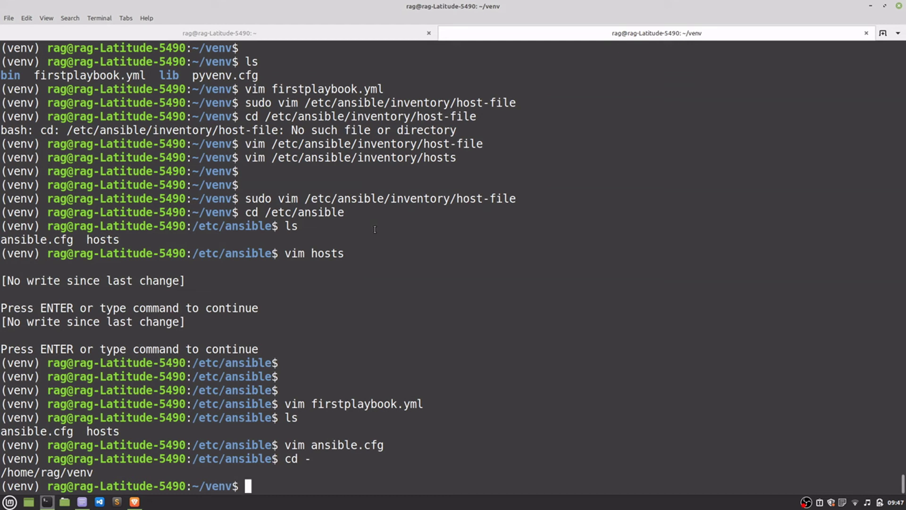
text(ls)
key(Return)
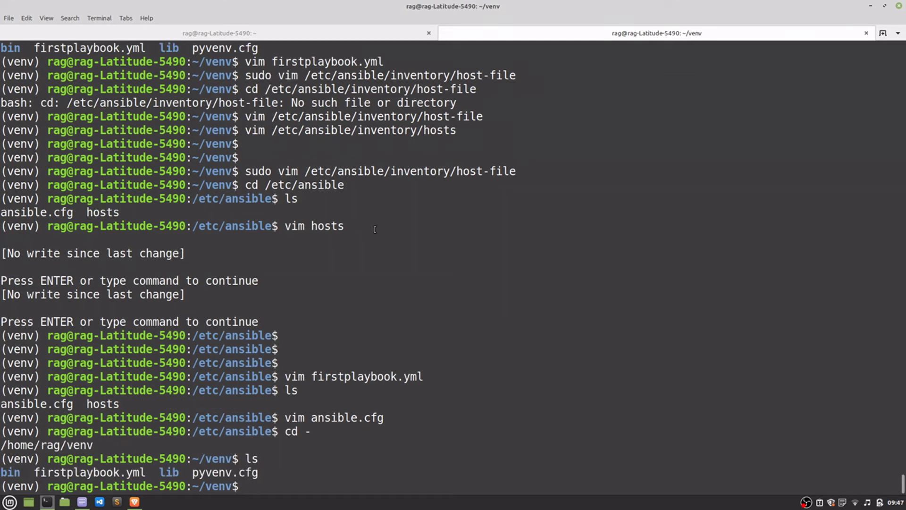
text(vim pl)
text(a)
key(BackSpace)
key(BackSpace)
key(BackSpace)
text(fir)
Open firstplaybook.yml in vim and review the play name, hosts and gather_facts lines
key(Tab)
key(Return)
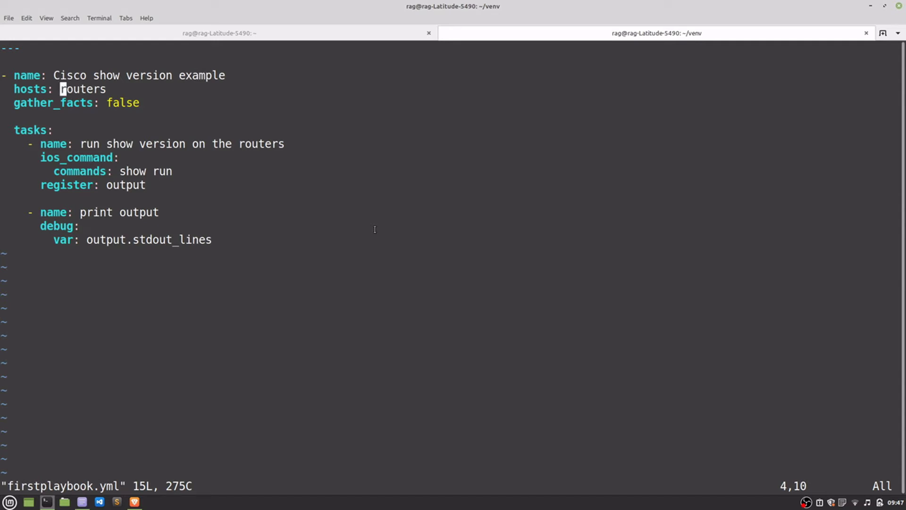
key(k)
key(j)
key(j)
key(j)
key(j)
Step through the first task's name, ios_command line and show run command
key(Down)
key(Right)
key(Right)
key(Right)
key(Right)
key(Right)
key(Right)
key(Right)
key(Left)
key(Left)
key(Left)
key(Left)
key(Left)
key(Left)
key(Right)
key(Right)
key(Right)
key(Right)
key(Right)
key(Right)
key(Right)
key(Down)
key(Left)
key(Left)
key(Left)
key(Left)
key(Left)
key(Left)
key(Left)
key(Left)
key(Down)
key(Right)
key(Right)
key(Right)
key(Right)
key(Right)
key(Right)
key(Right)
key(Right)
key(Right)
key(Right)
key(Right)
Move past the register output line onto the print-output debug task
key(Down)
key(Down)
key(Down)
key(Up)
key(Up)
key(Left)
key(Left)
key(Left)
key(Left)
key(Down)
key(Down)
key(Right)
key(Right)
key(Right)
key(Right)
key(Right)
key(Right)
text(:q)
Quit vim, run ansible-playbook firstplaybook.yml and highlight part of the deprecation warning
key(Return)
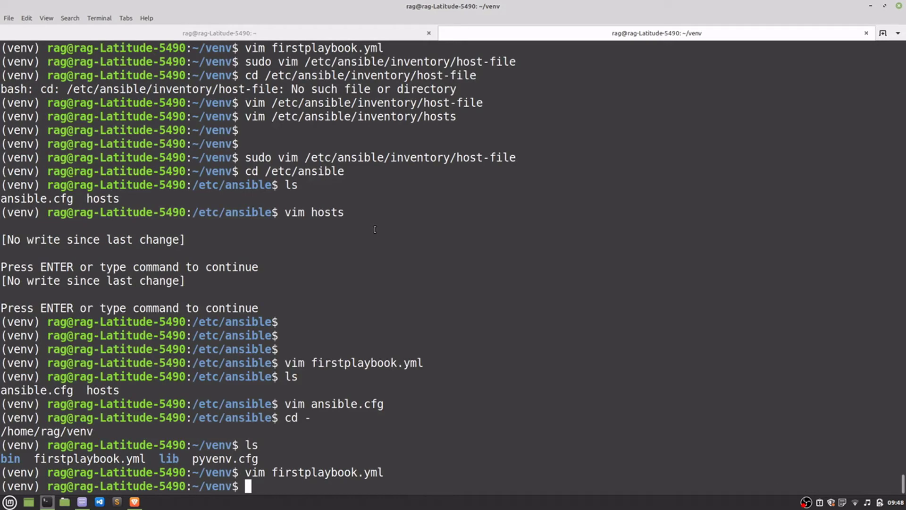
key(Up)
key(Up)
key(Up)
key(Up)
key(Up)
key(Up)
key(Up)
key(Up)
key(Up)
key(Up)
key(Up)
key(Up)
key(Up)
key(Up)
key(Up)
key(Up)
key(Up)
key(Up)
key(Up)
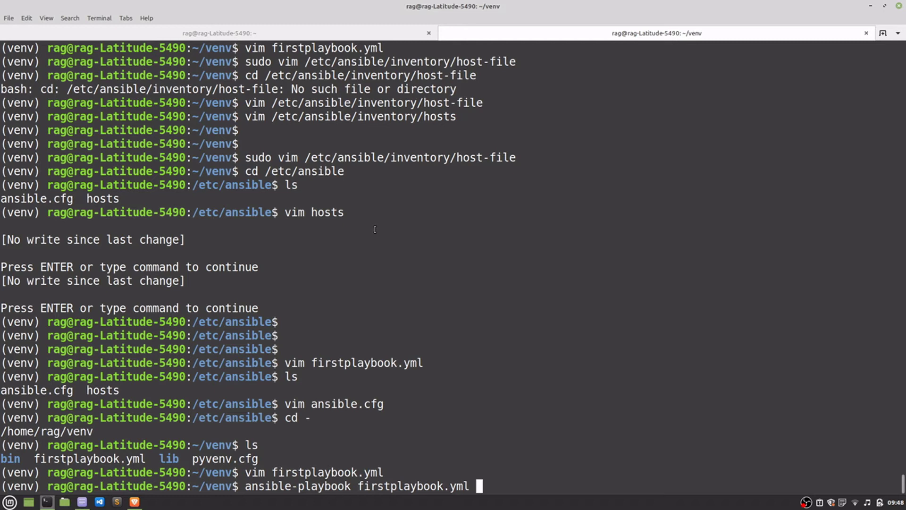
key(Return)
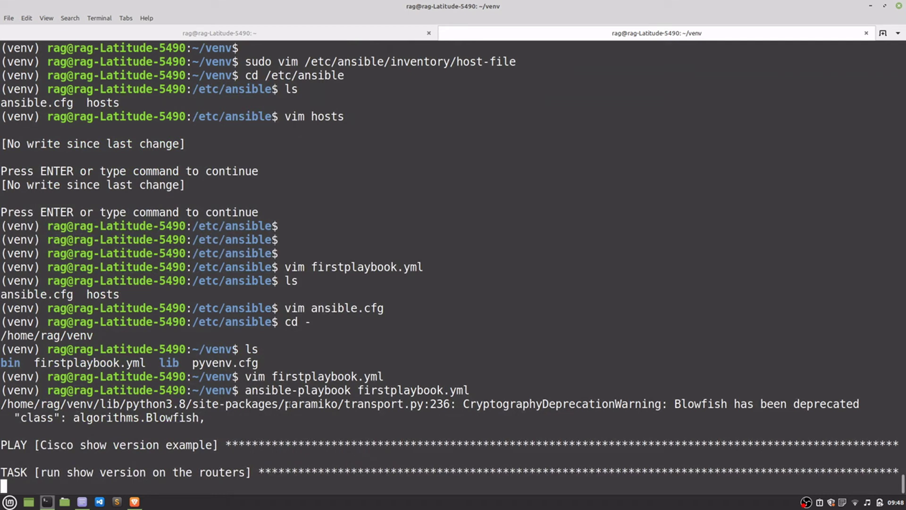
drag(284, 404, 338, 404)
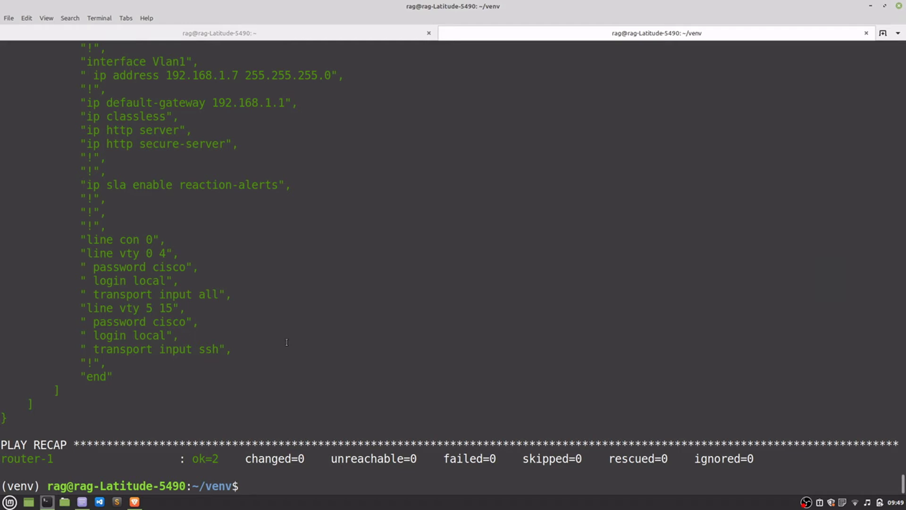
drag(105, 363, 75, 157)
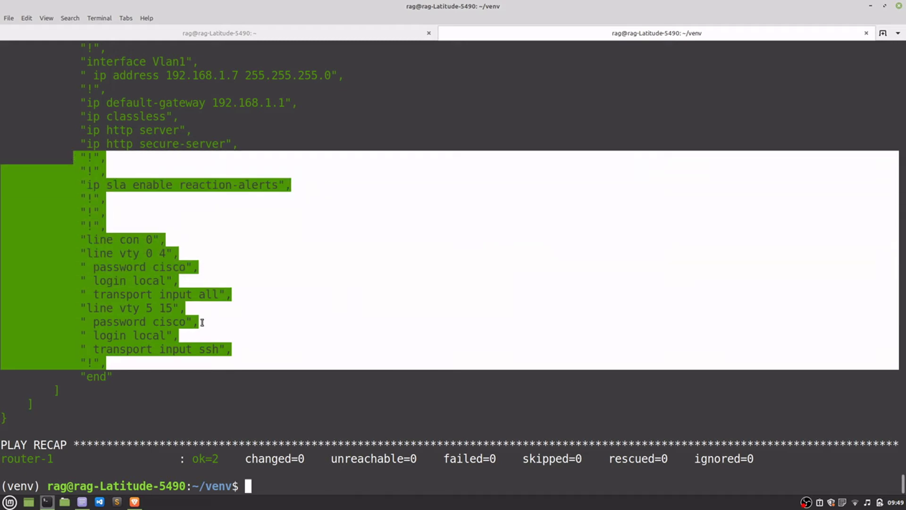
click(196, 248)
drag(267, 354, 61, 240)
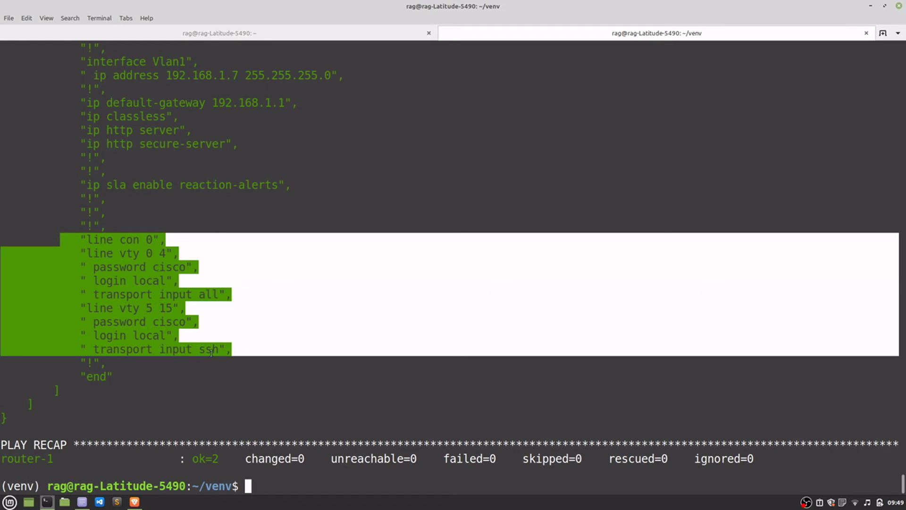
scroll(146, 265, up, 3)
scroll(241, 255, up, 3)
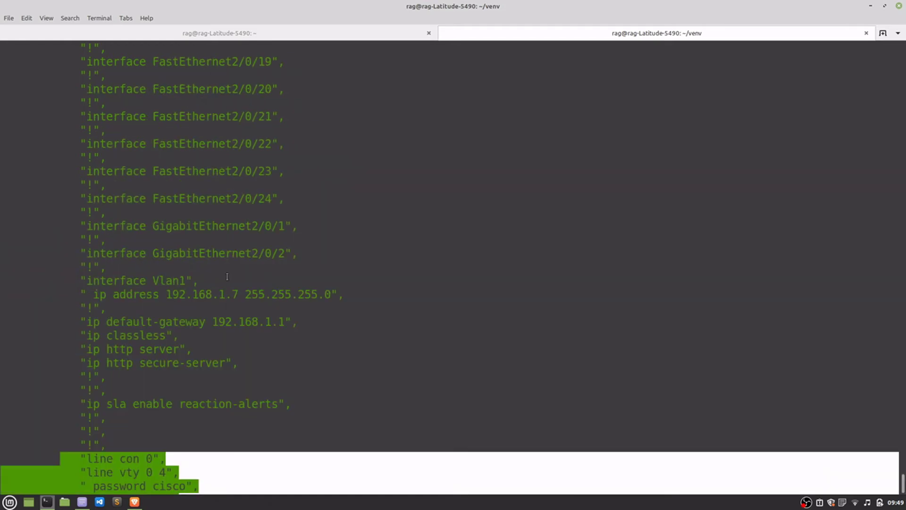
drag(239, 294, 164, 294)
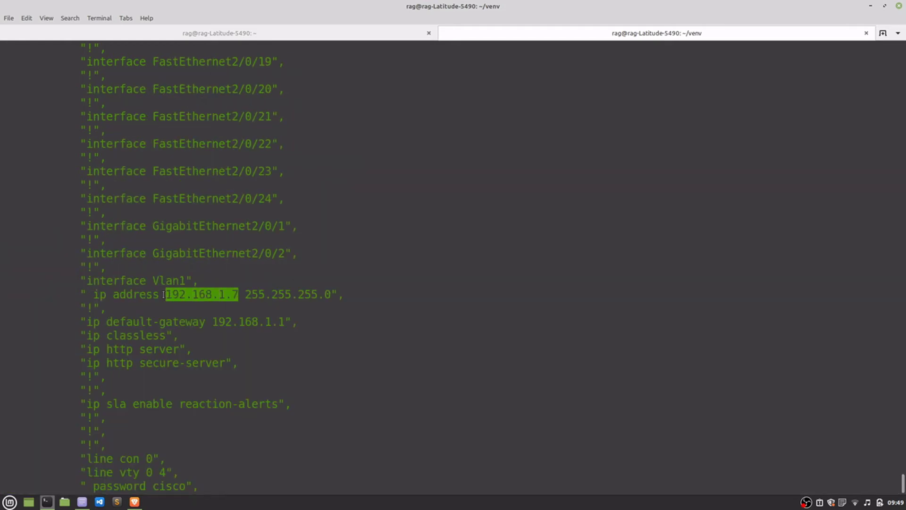
drag(285, 323, 92, 322)
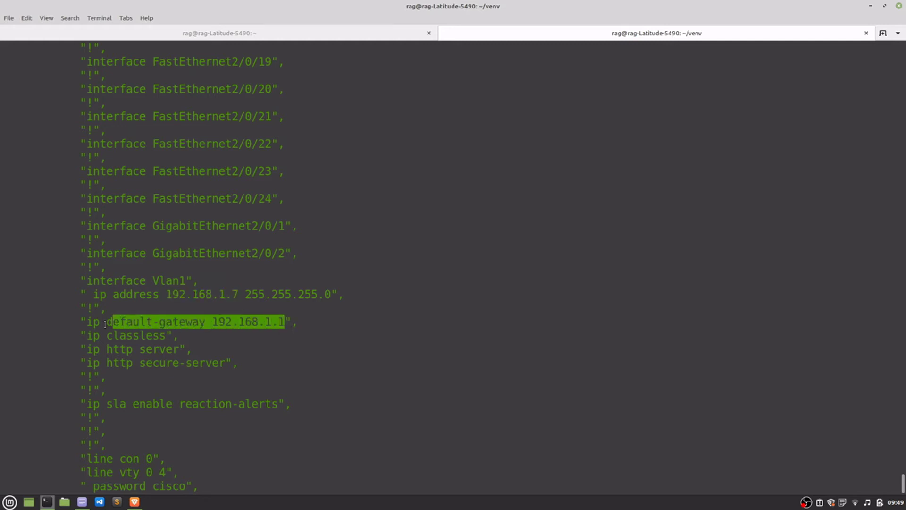
scroll(298, 313, up, 3)
scroll(298, 312, up, 5)
scroll(298, 313, up, 2)
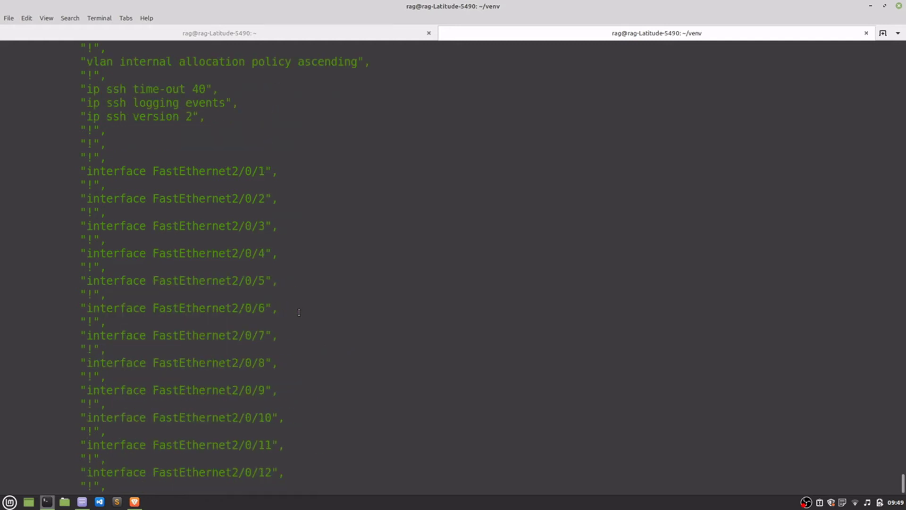
drag(276, 424, 175, 205)
scroll(213, 240, up, 5)
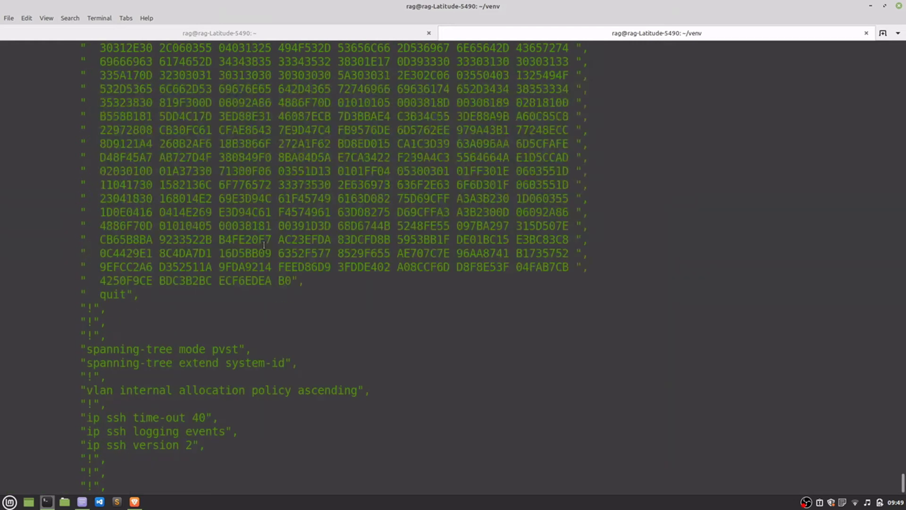
scroll(281, 268, up, 3)
scroll(280, 269, up, 3)
scroll(332, 414, up, 3)
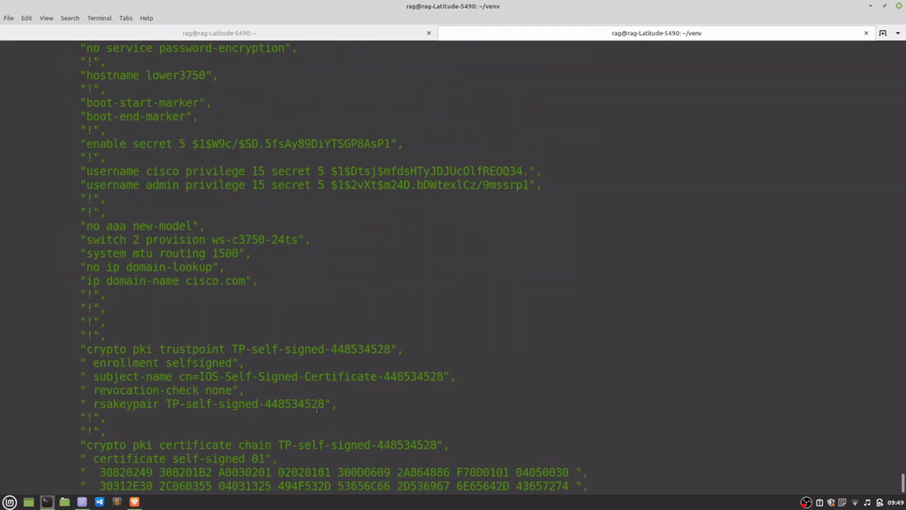
scroll(317, 407, up, 1)
scroll(317, 407, up, 5)
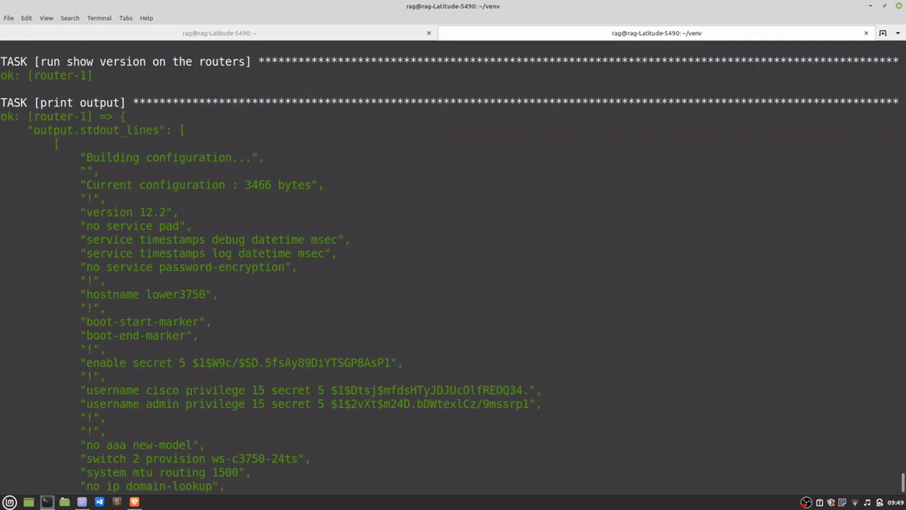
drag(86, 390, 571, 401)
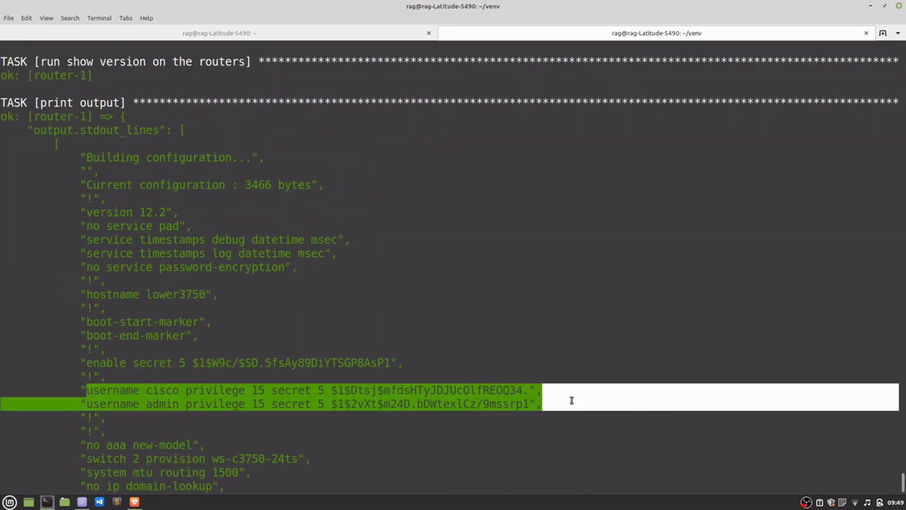
drag(92, 214, 184, 215)
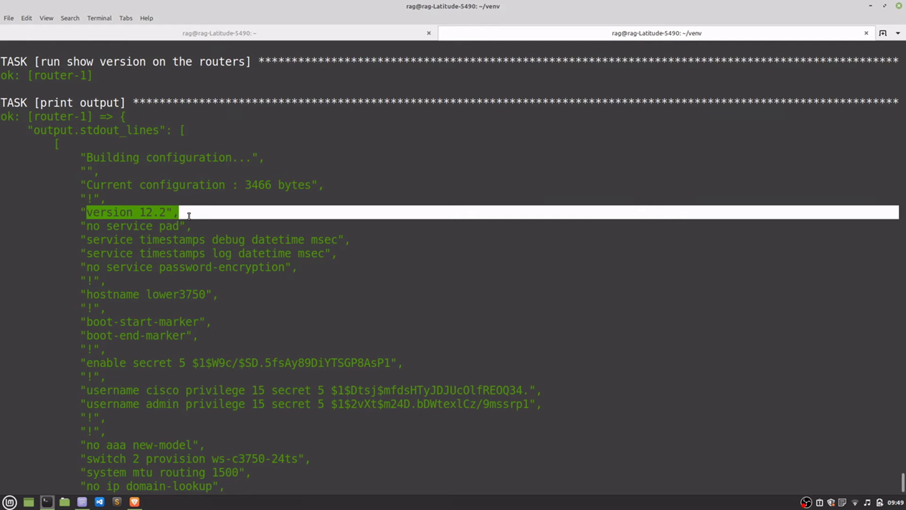
drag(80, 294, 218, 294)
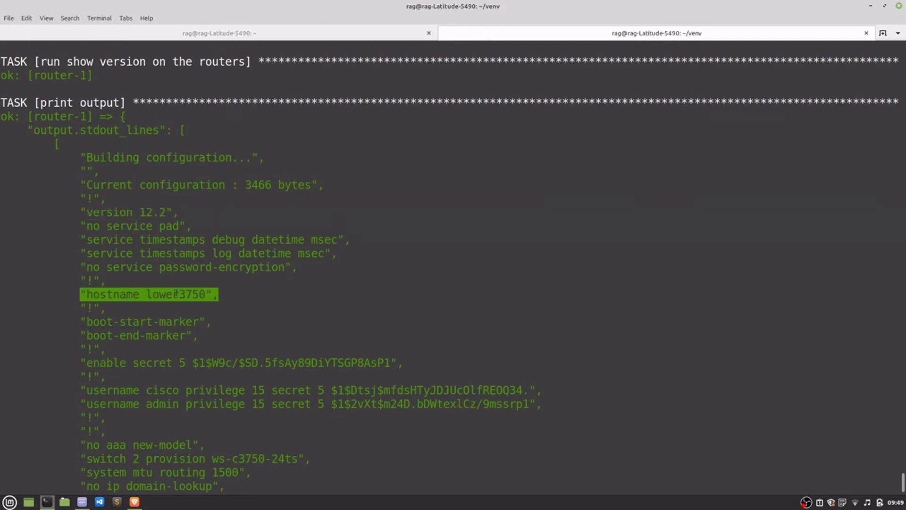
scroll(180, 274, down, 3)
scroll(181, 274, up, 3)
scroll(191, 298, down, 12)
scroll(205, 312, down, 1)
scroll(210, 315, down, 1)
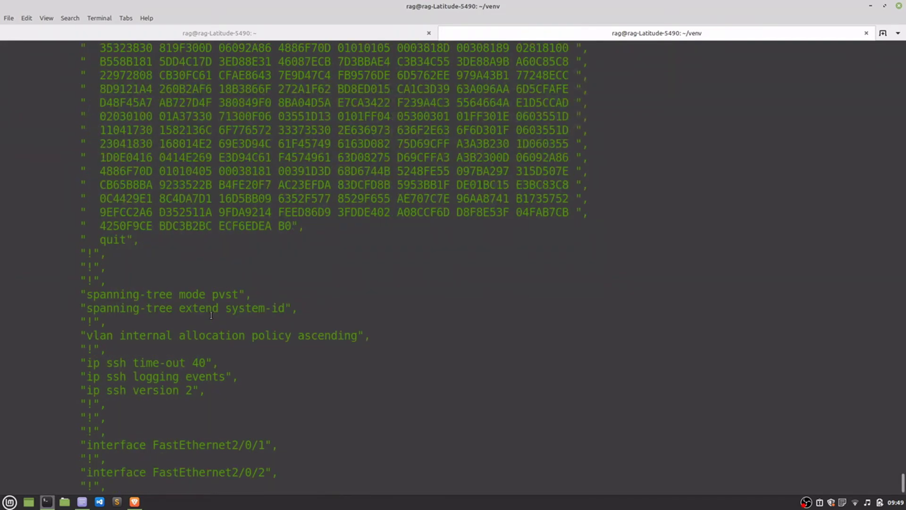
scroll(210, 315, down, 3)
scroll(270, 322, down, 8)
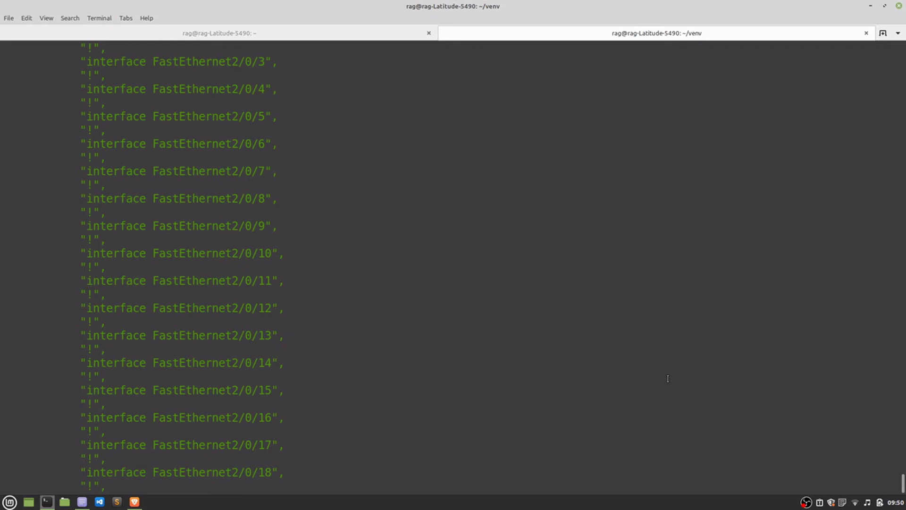
Recall earlier commands and check the home-directory tab before returning to the venv session
key(Return)
key(Return)
key(Up)
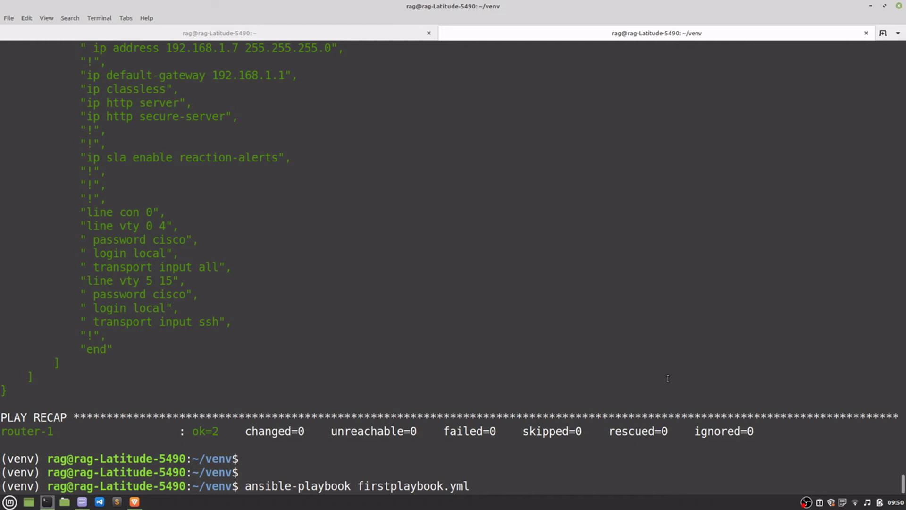
key(Up)
key(Up)
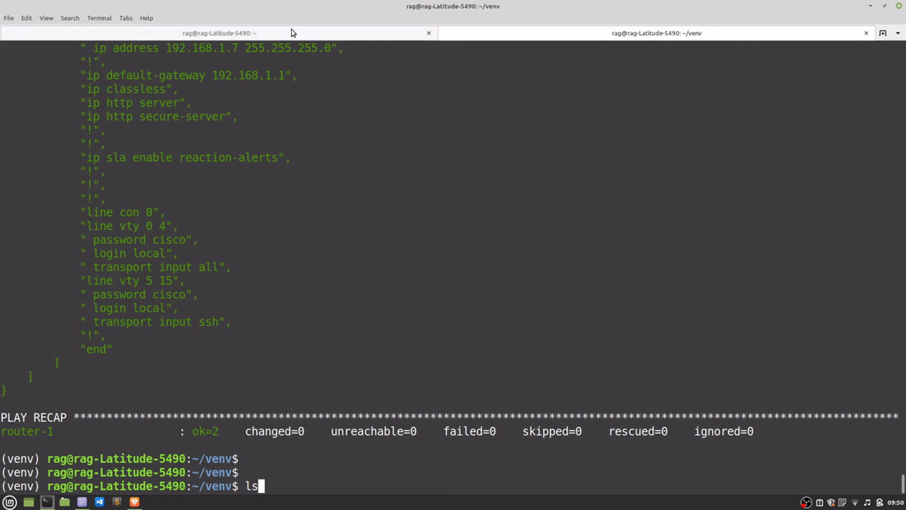
click(293, 33)
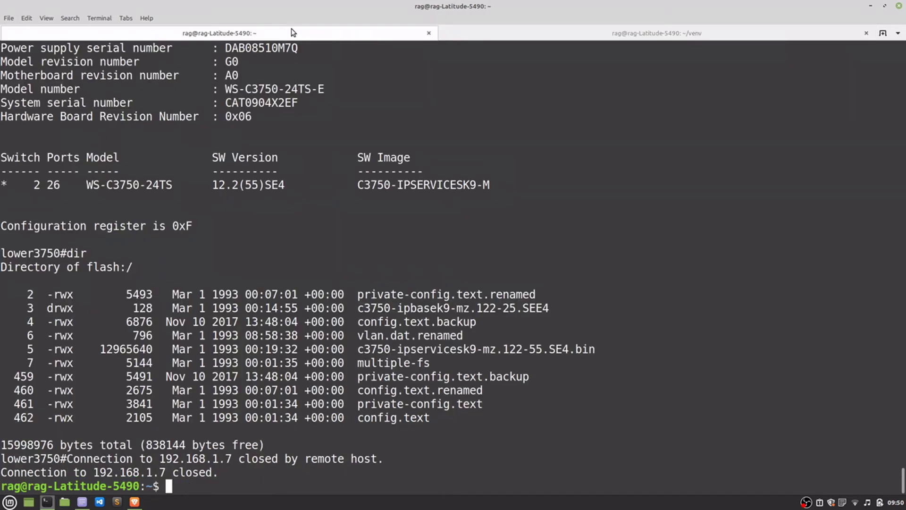
click(574, 36)
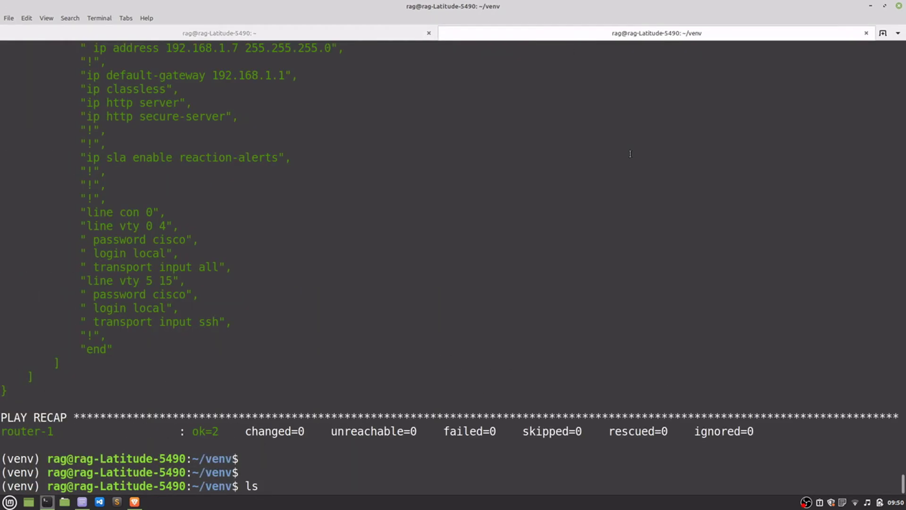
key(BackSpace)
key(BackSpace)
Change to /etc/ansible using a recalled cd command and list its files
key(Up)
key(Up)
key(Up)
key(Down)
key(Up)
key(Return)
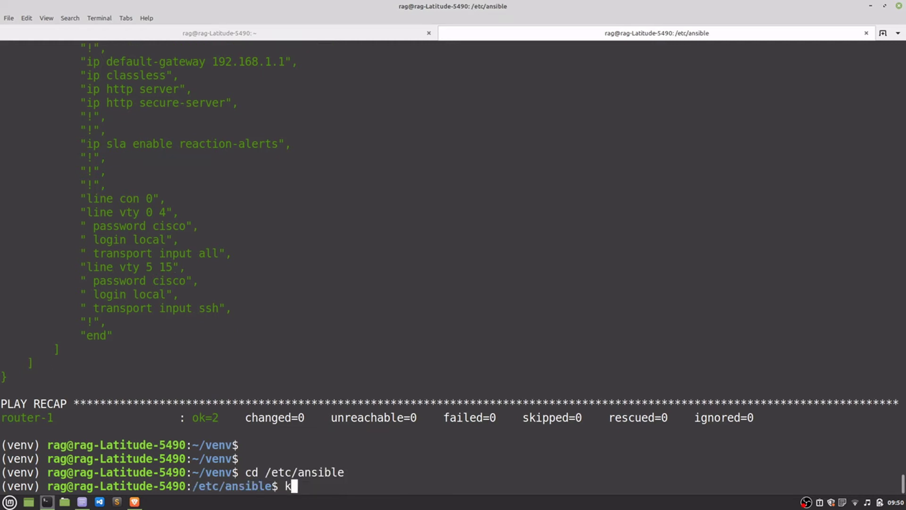
text(ls)
key(Return)
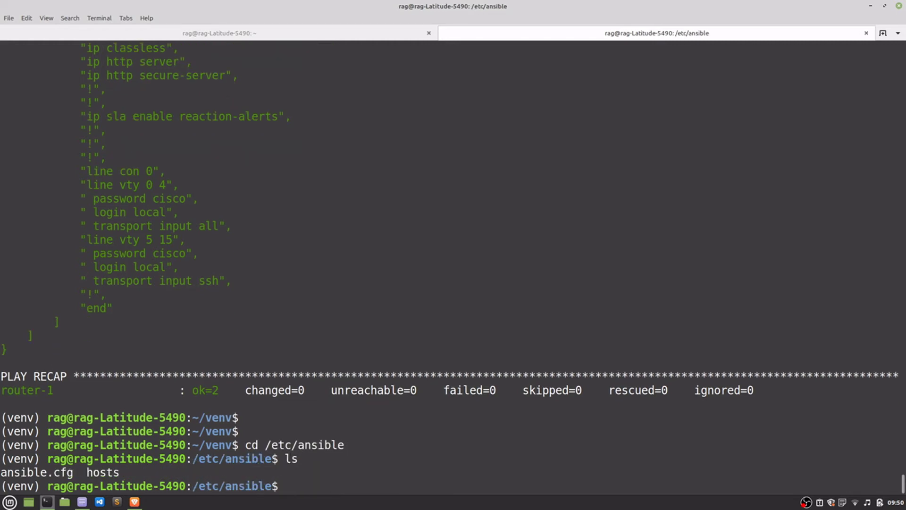
text(sudo vim hosts)
Open hosts with sudo vim and duplicate router-1 as router-2 at 192.168.1.99
key(Return)
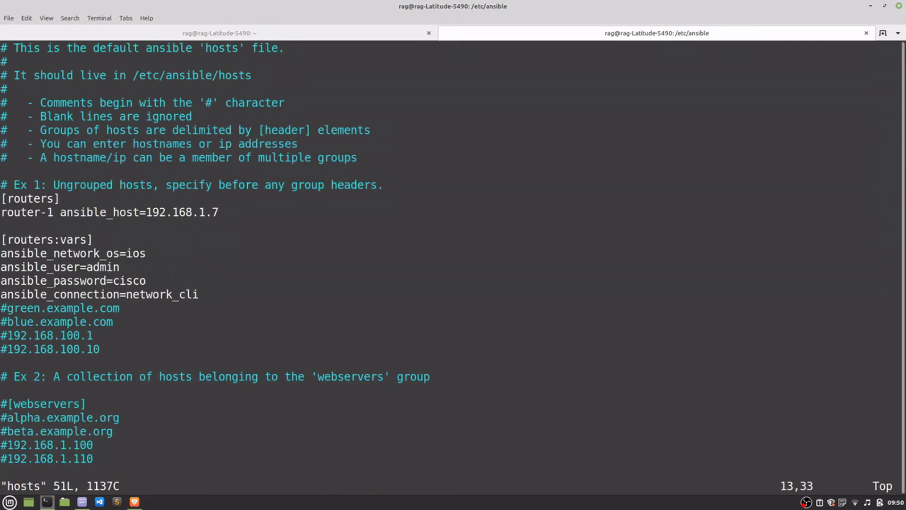
key(y)
key(y)
key(p)
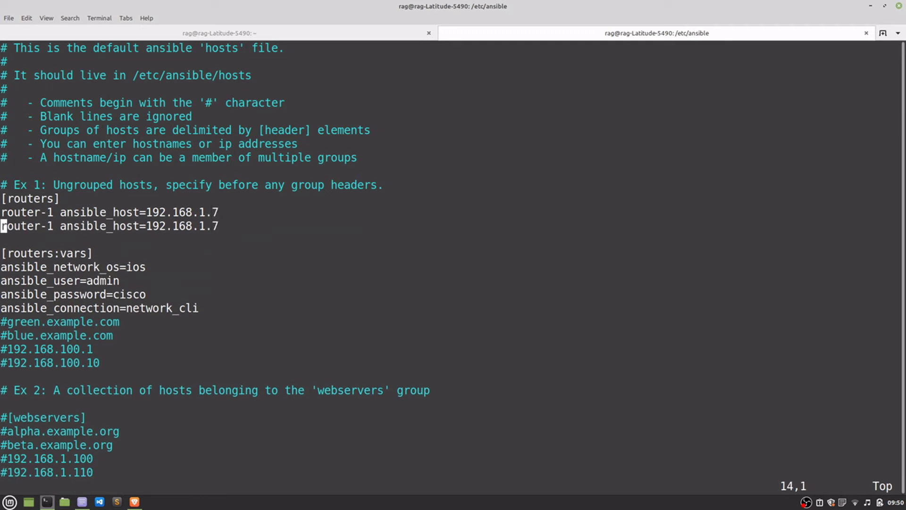
key(l)
key(l)
key(l)
key(l)
key(l)
key(l)
key(l)
key(r)
key(2)
key(l)
key(l)
key(l)
key(l)
key(l)
key(l)
key(l)
key(l)
key(l)
key(l)
key(r)
key(9)
text(a9)
key(Escape)
Save the inventory, then run firstplaybook.yml from /etc/ansible and again from ~/venv
key(shift+z)
key(shift+z)
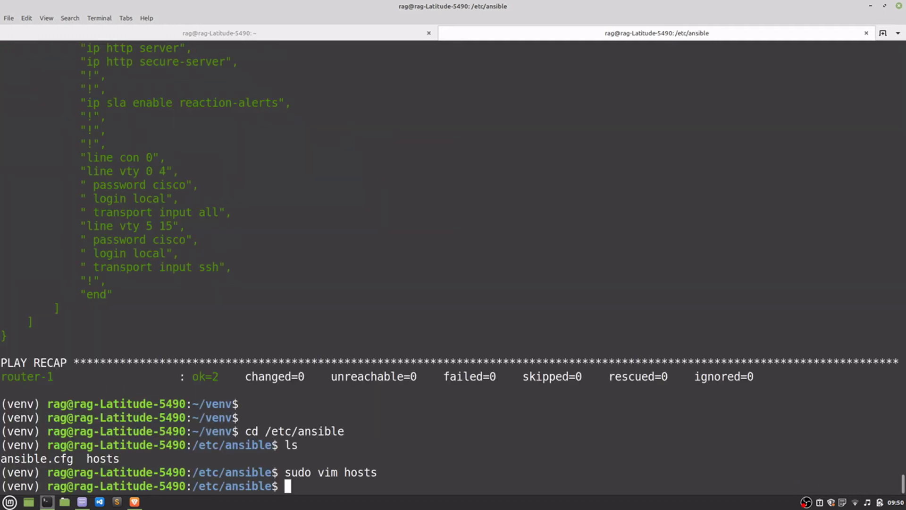
key(Up)
key(Up)
key(Up)
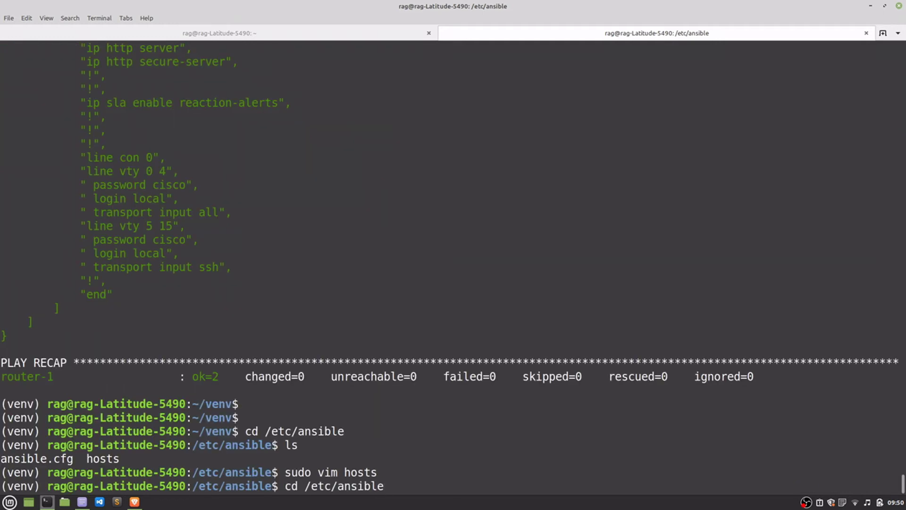
key(Up)
key(Return)
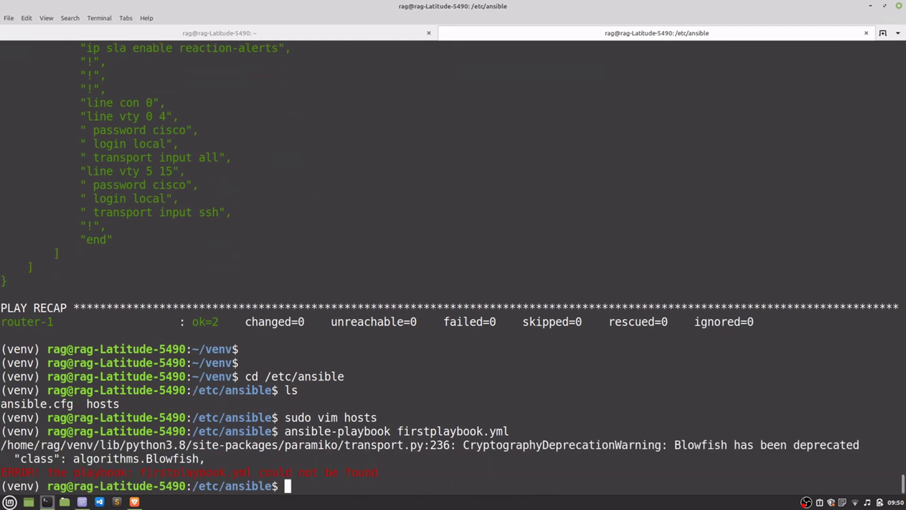
text(cd -)
key(Return)
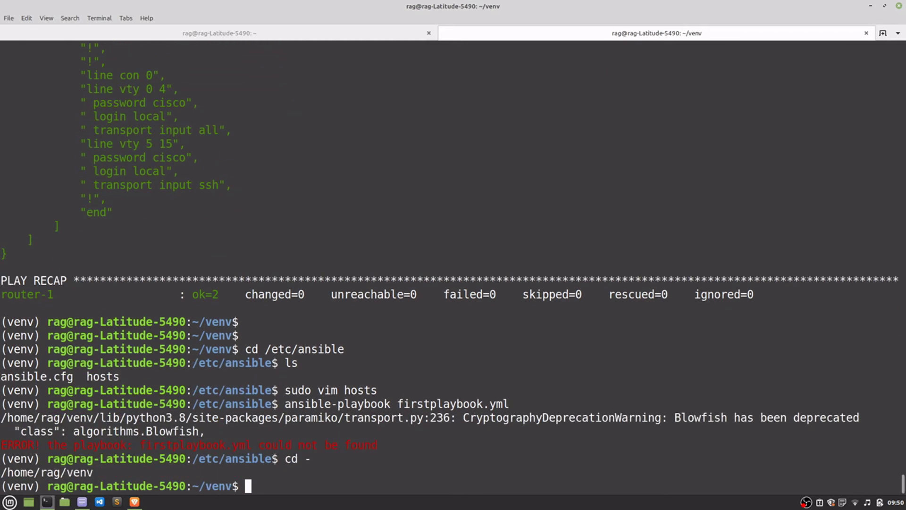
key(Up)
key(Up)
key(Return)
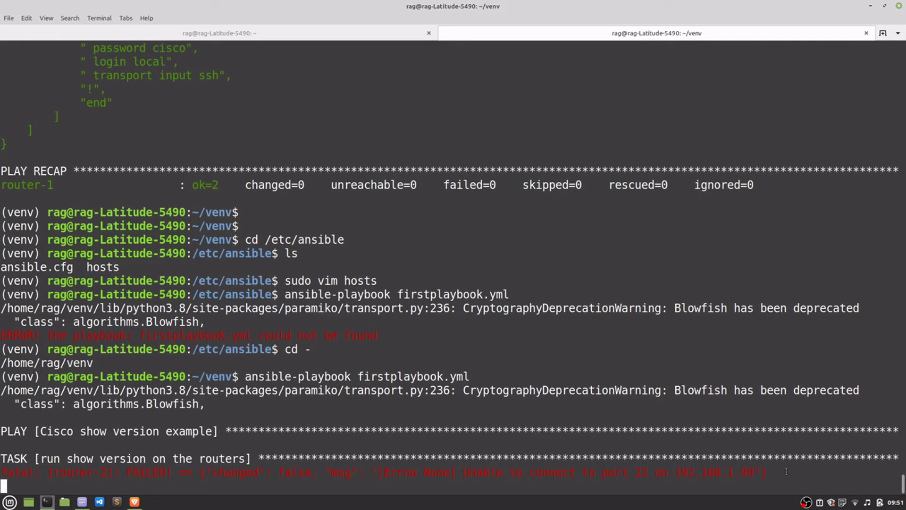
Highlight the router-2 connection error and the PLAY RECAP rows, then clear the selection
mouse_move(772, 472)
mouse_down()
mouse_move(384, 433)
mouse_move(3, 485)
mouse_up()
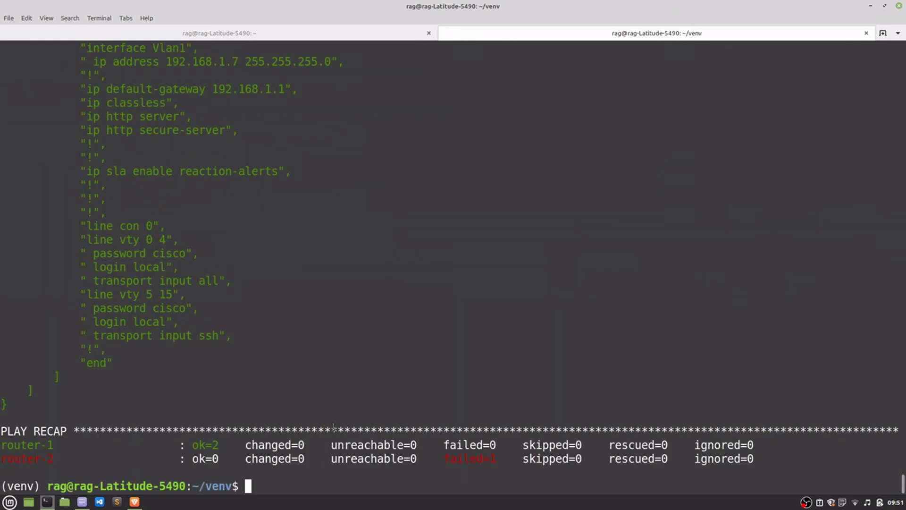
drag(464, 444, 759, 460)
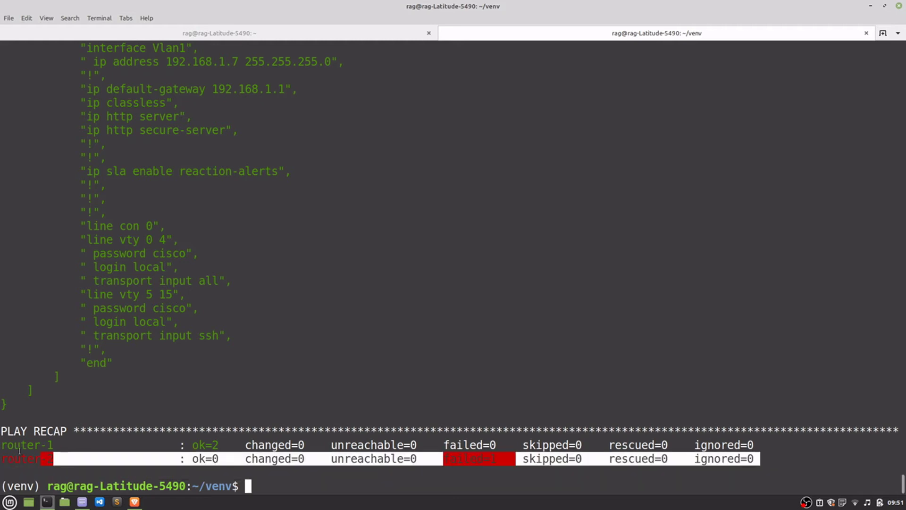
drag(360, 457, 32, 456)
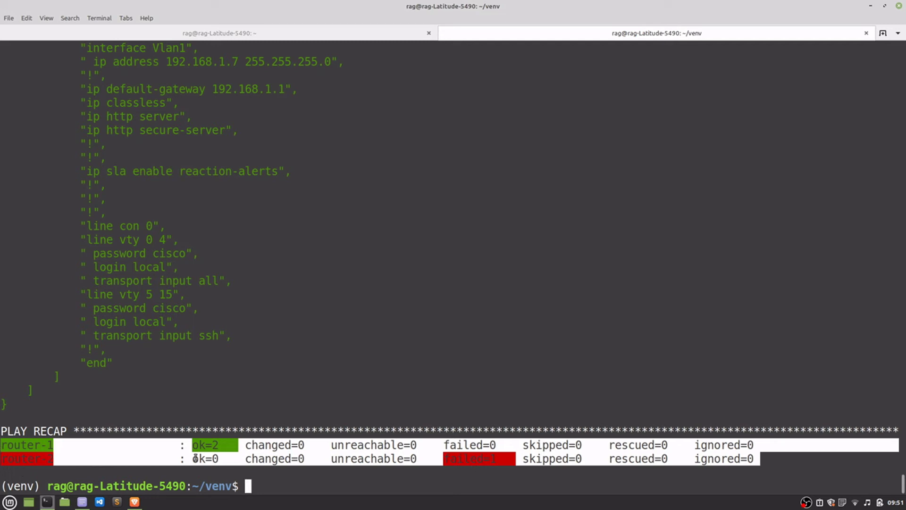
click(352, 482)
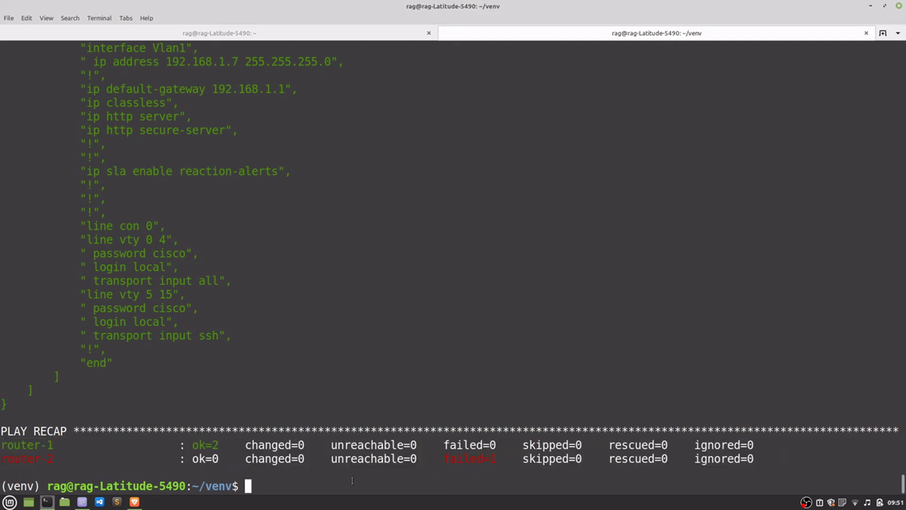
text(sudo)
Run pip install ansible and pip install paramiko, both already satisfied
key(BackSpace)
key(BackSpace)
key(BackSpace)
key(BackSpace)
text(pip install ansible)
key(Return)
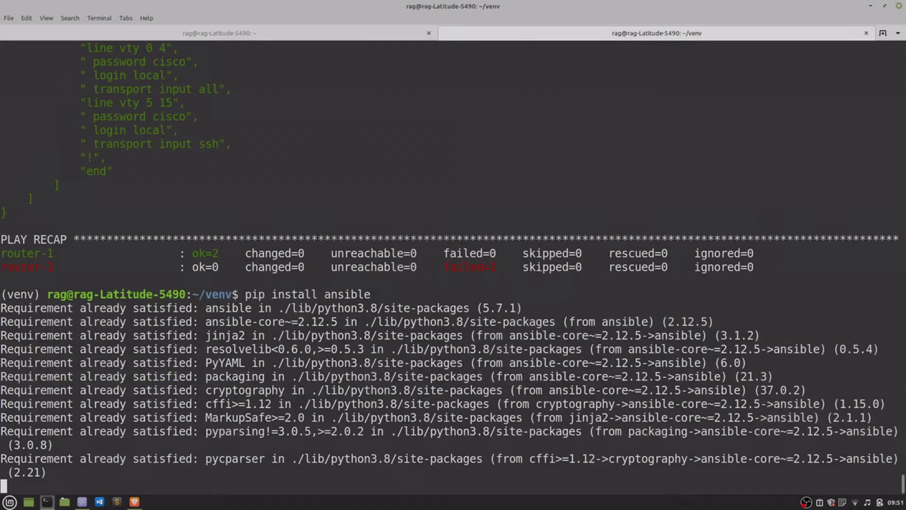
text(pip install paramiko)
key(Return)
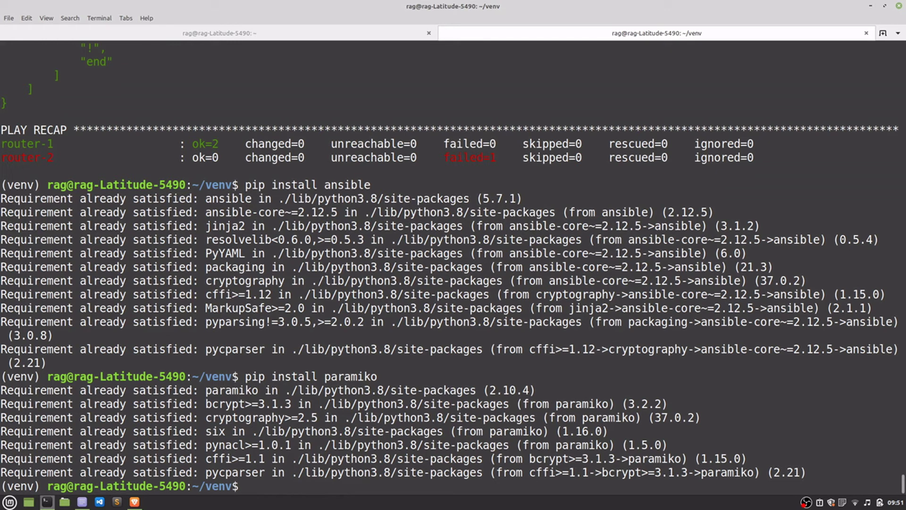
text(cd )
text(-)
key(Return)
text(cd)
key(BackSpace)
key(BackSpace)
key(BackSpace)
text(vim hosts)
key(Return)
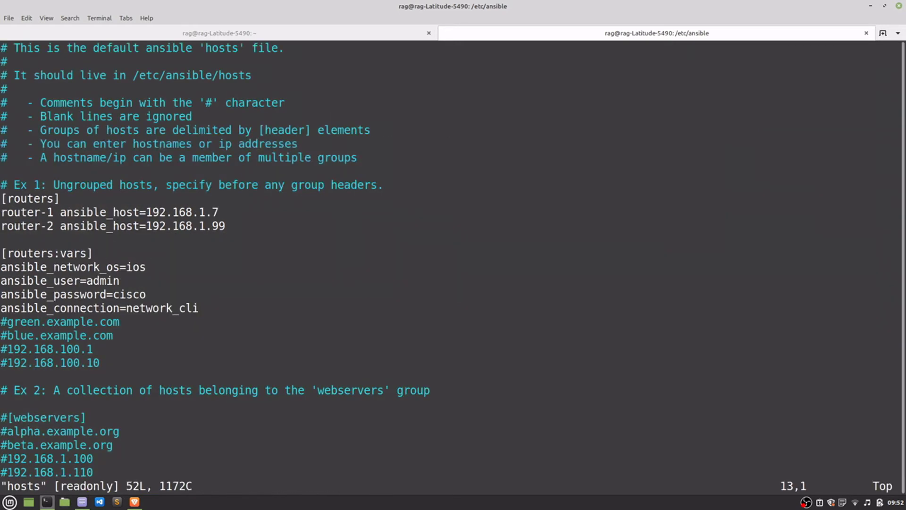
key(Down)
key(Up)
key(Up)
key(Down)
key(Down)
key(Down)
key(Down)
key(Down)
key(Up)
key(Up)
key(Down)
key(Up)
key(Up)
key(Up)
key(Up)
key(Down)
key(Down)
key(Right)
key(Right)
key(Right)
key(Right)
key(Z)
key(Z)
text(c)
key(BackSpace)
key(Up)
key(BackSpace)
key(BackSpace)
key(BackSpace)
key(BackSpace)
key(BackSpace)
key(BackSpace)
text(cd -)
Rerun ansible-playbook firstplaybook.yml from ~/venv; router-2 still fails
key(Return)
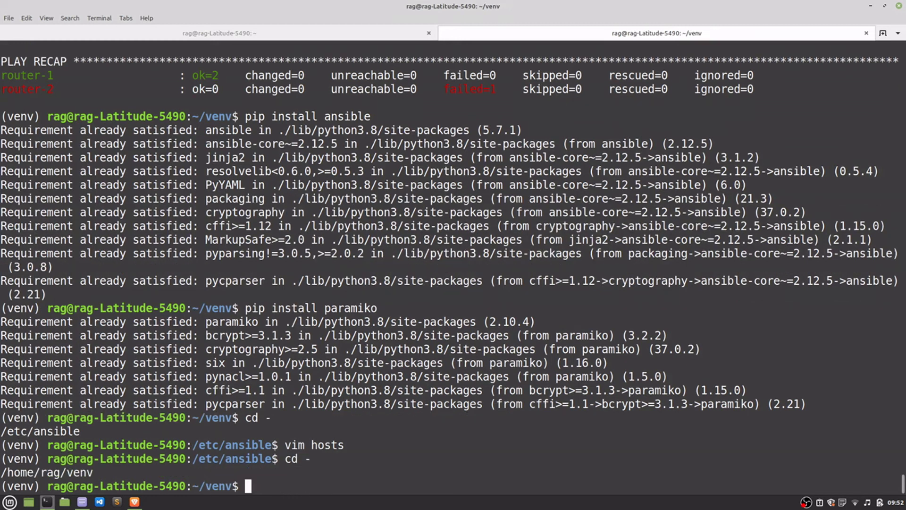
key(Up)
key(Up)
key(Up)
key(Up)
key(Up)
key(Return)
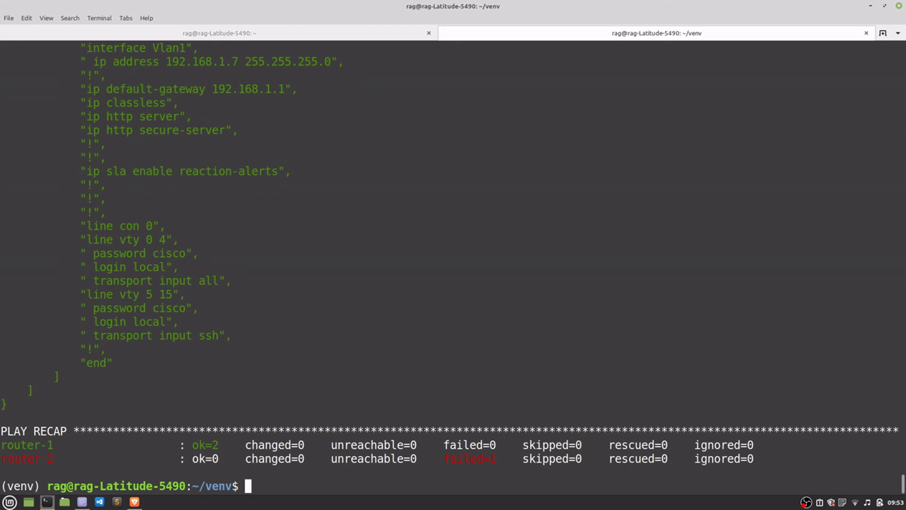
Recall the playbook command and rewrite it as vim firstplaybook.yml
key(Up)
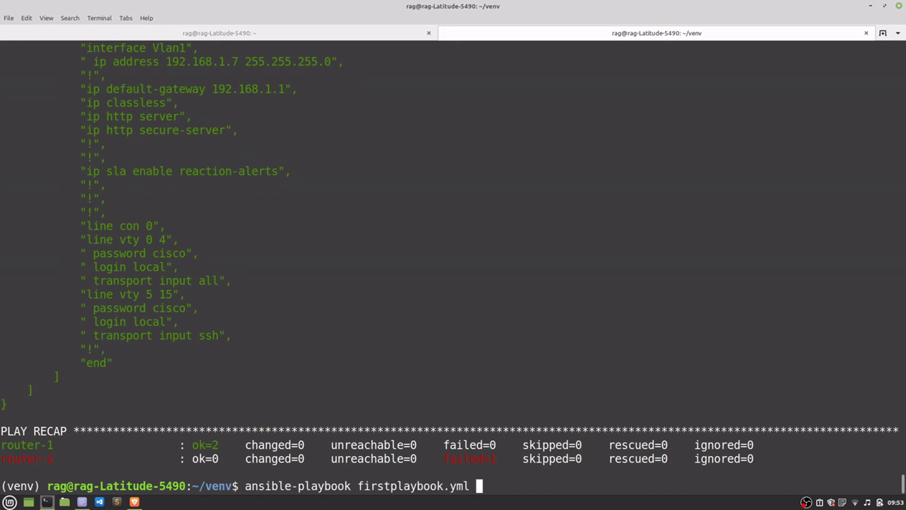
key(Left)
key(Left)
key(Left)
key(Left)
key(Left)
key(Left)
key(BackSpace)
key(BackSpace)
key(BackSpace)
key(BackSpace)
key(BackSpace)
key(BackSpace)
key(BackSpace)
text(vim)
Open firstplaybook.yml in vim, scan the play header, then show the Ansible docs in Brave
key(Return)
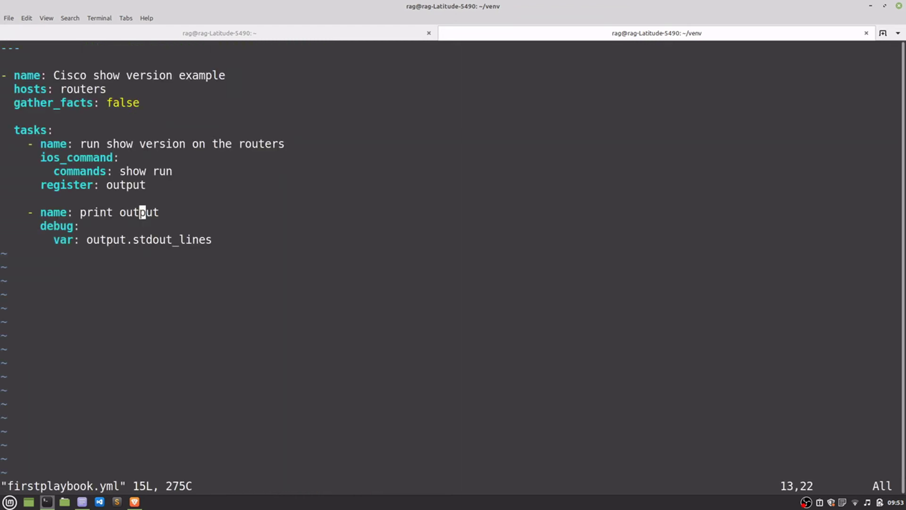
key(Up)
key(Up)
key(Up)
key(Up)
key(Up)
key(Up)
key(Up)
key(Up)
key(Up)
key(Down)
click(870, 6)
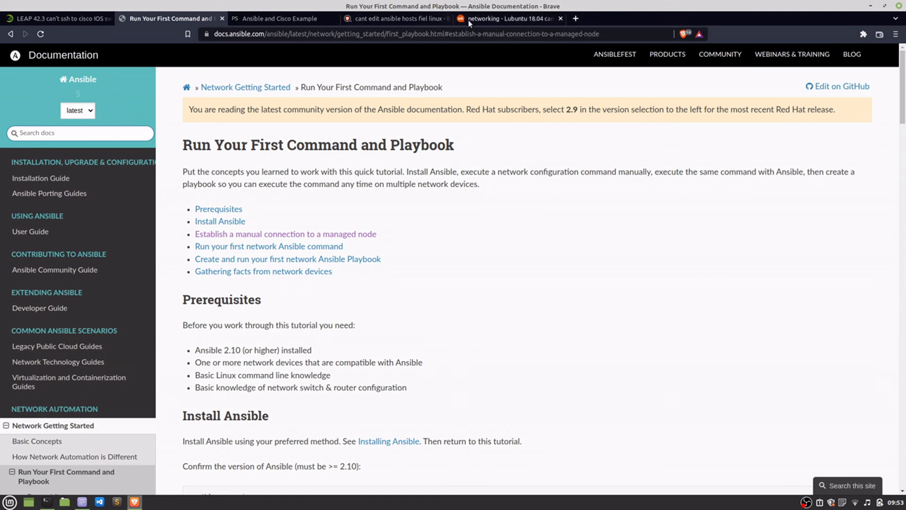
click(481, 20)
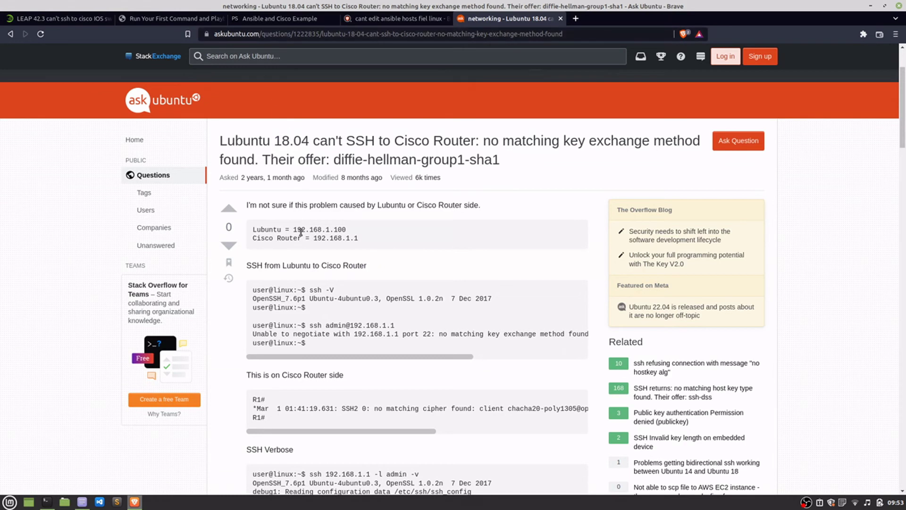
key(ctrl+plus)
scroll(318, 233, down, 1)
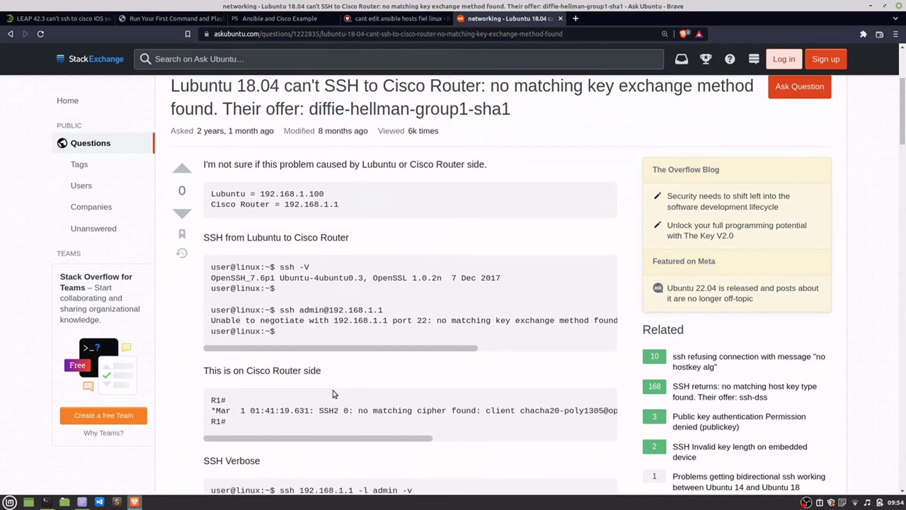
scroll(334, 395, down, 2)
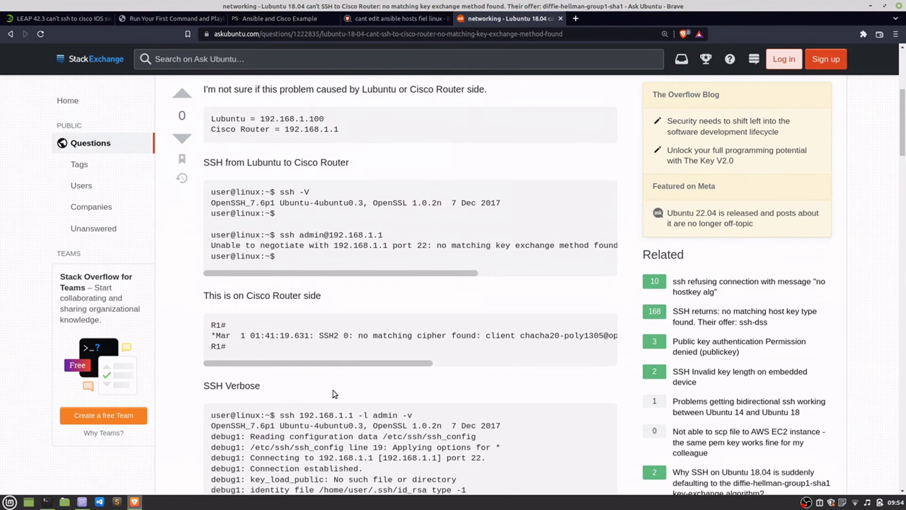
scroll(335, 394, down, 2)
scroll(333, 389, down, 1)
scroll(333, 390, down, 1)
scroll(901, 152, down, 1)
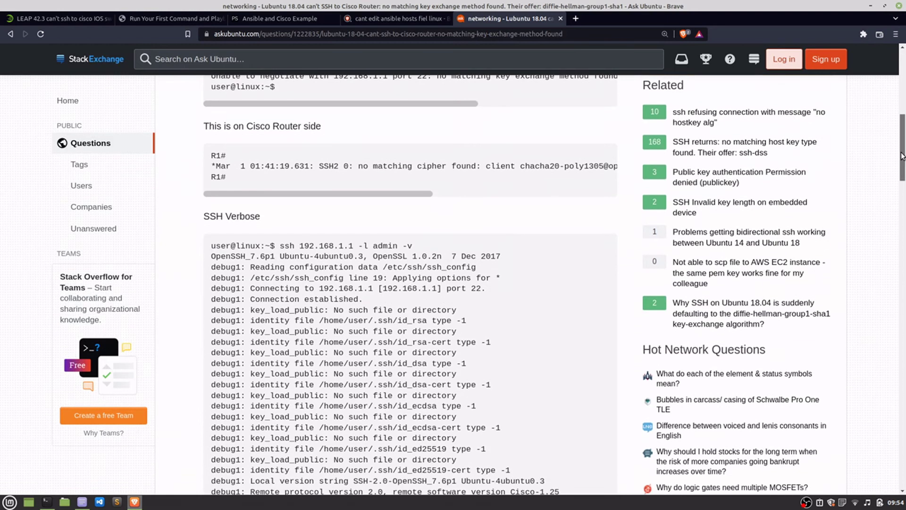
drag(901, 152, 901, 227)
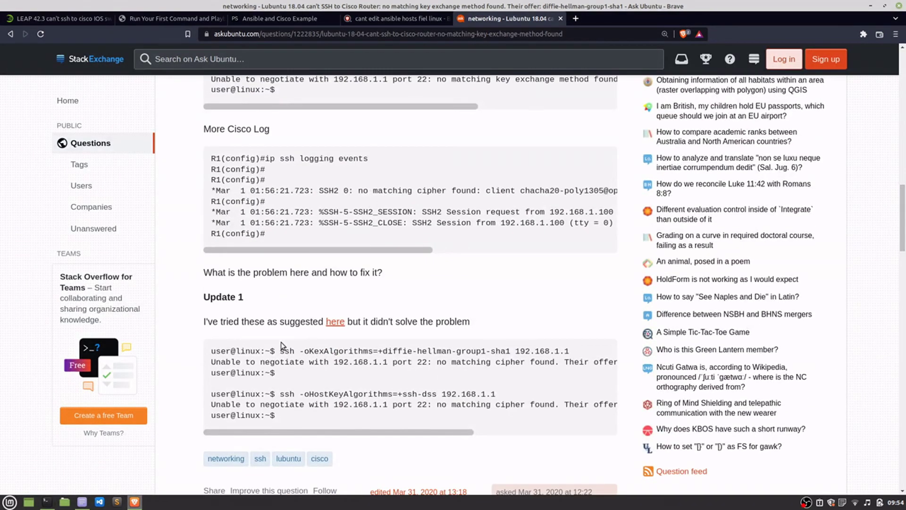
drag(278, 353, 571, 351)
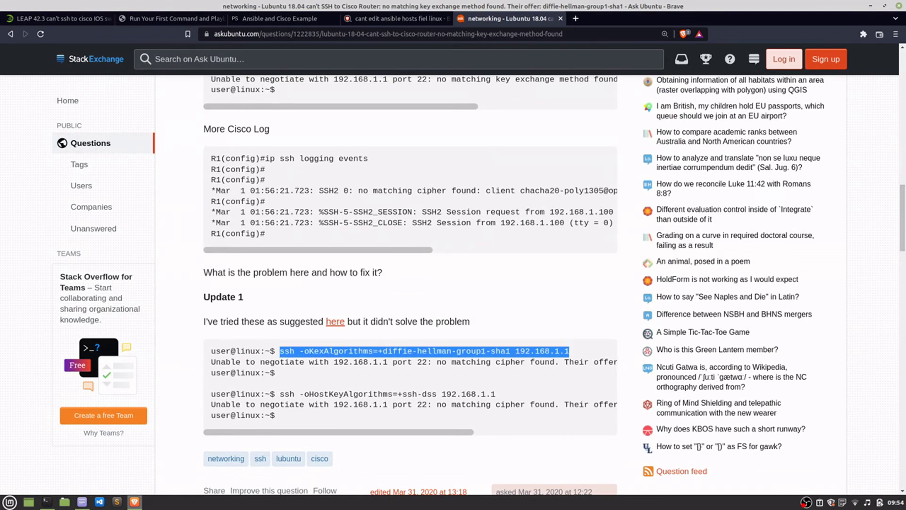
drag(903, 212, 904, 306)
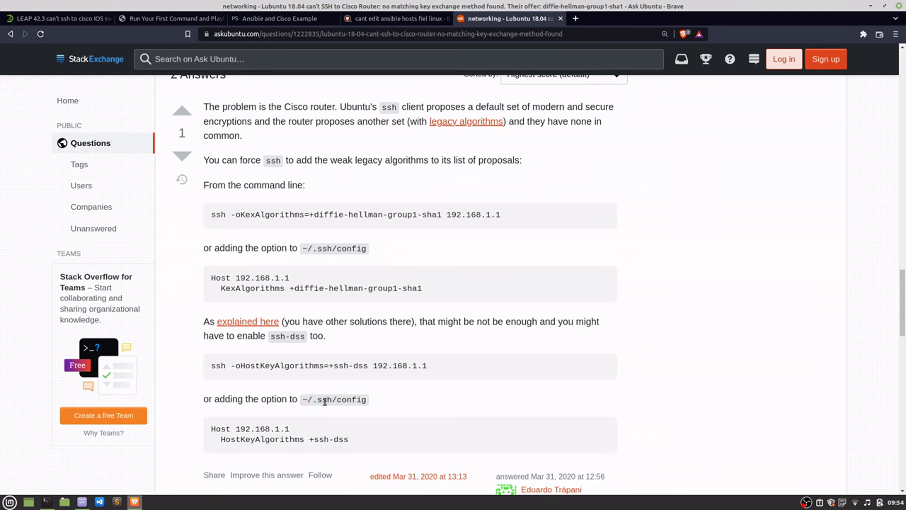
scroll(321, 411, down, 2)
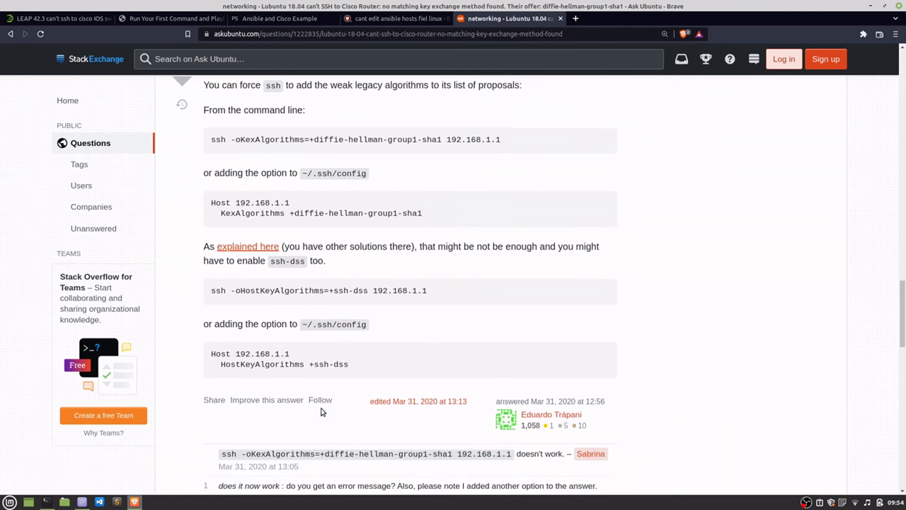
scroll(348, 366, down, 1)
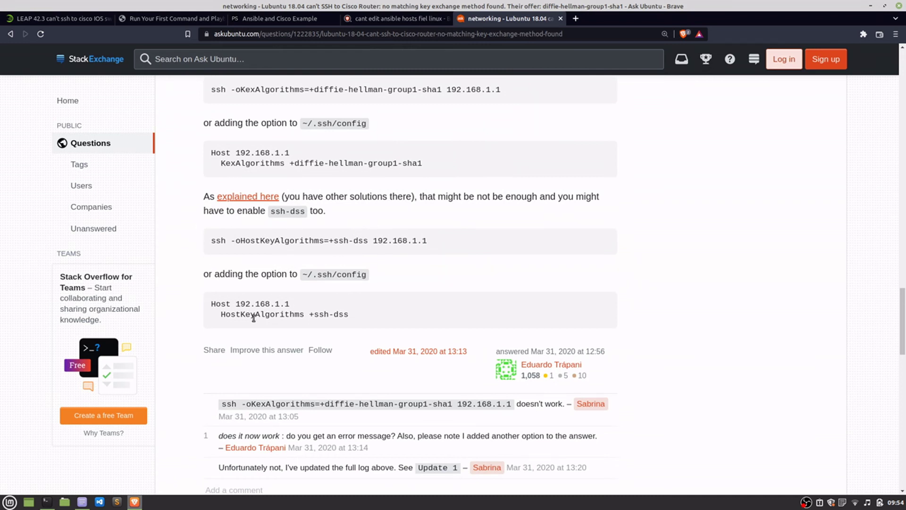
scroll(292, 368, down, 1)
scroll(292, 371, down, 1)
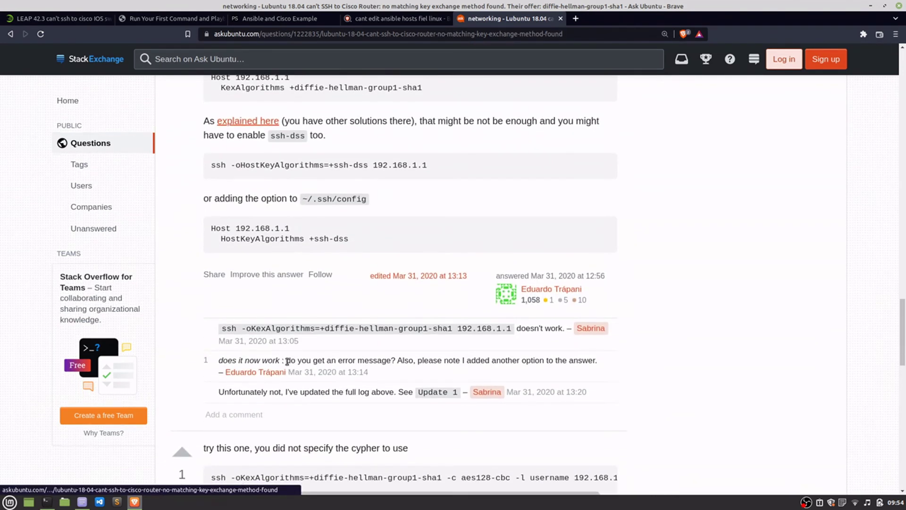
scroll(292, 368, down, 2)
scroll(285, 364, down, 1)
scroll(287, 364, down, 3)
scroll(285, 364, up, 3)
scroll(288, 361, up, 3)
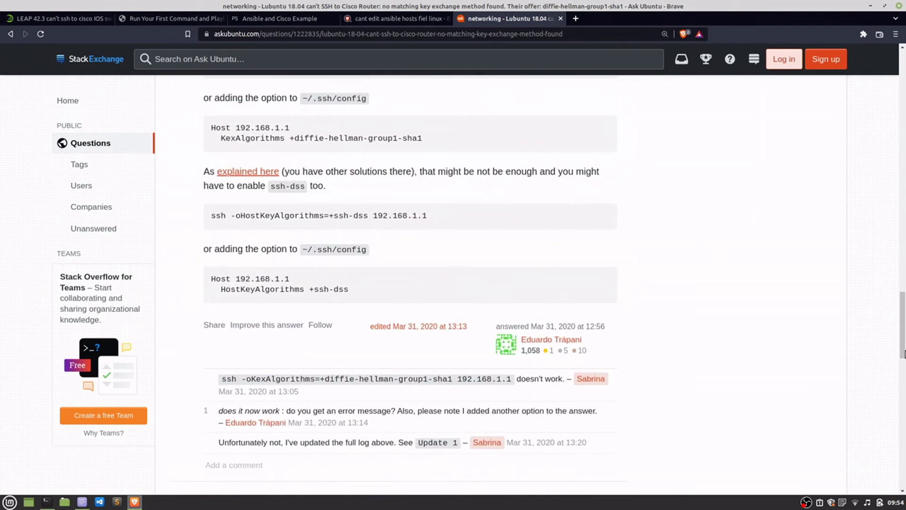
drag(903, 326, 903, 81)
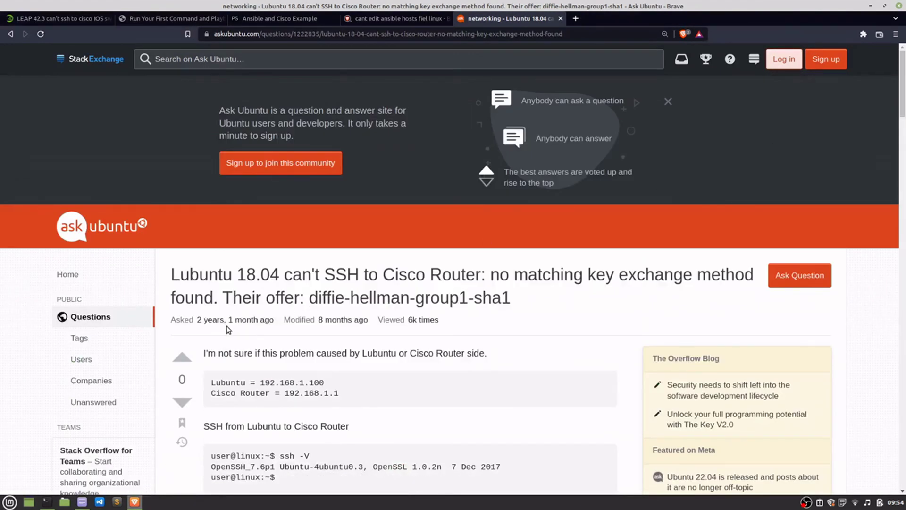
scroll(228, 331, down, 2)
scroll(228, 330, down, 3)
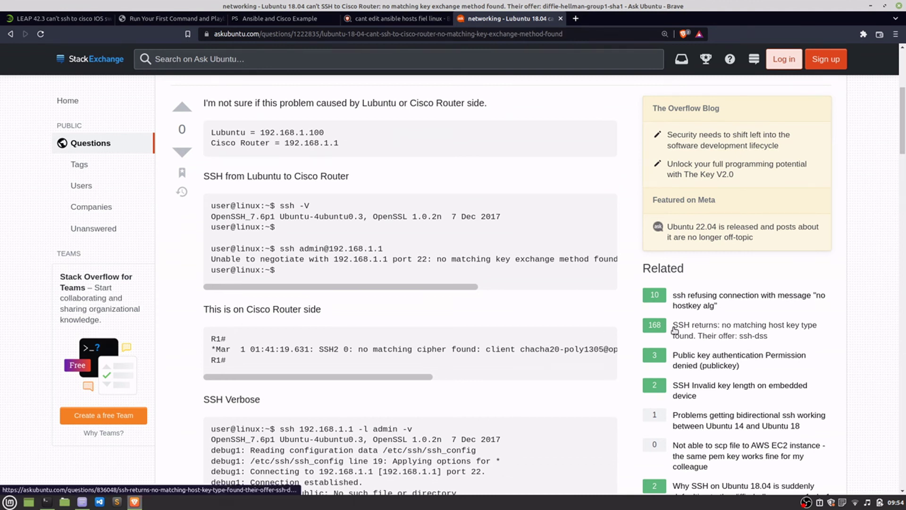
Open the related Ask Ubuntu question on 'no matching host key type' ssh-dss, then go back to the Packetswitch article
click(693, 325)
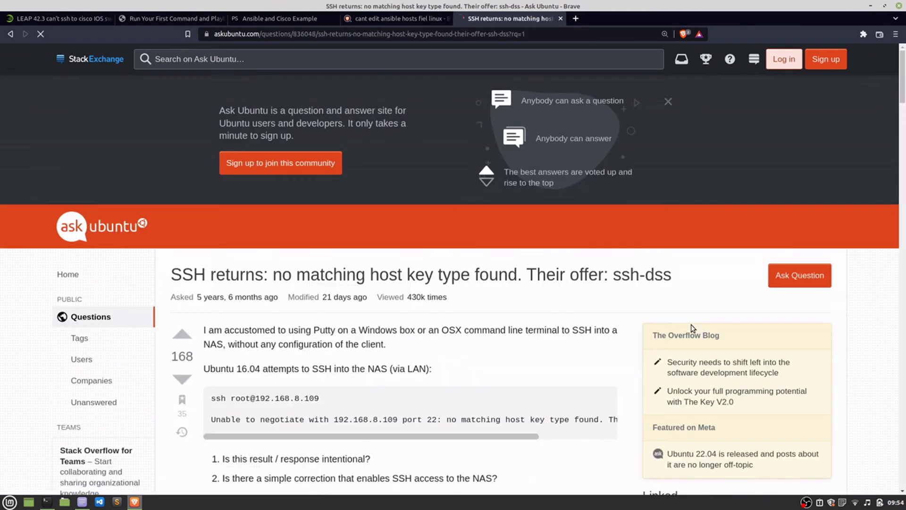
scroll(255, 330, down, 1)
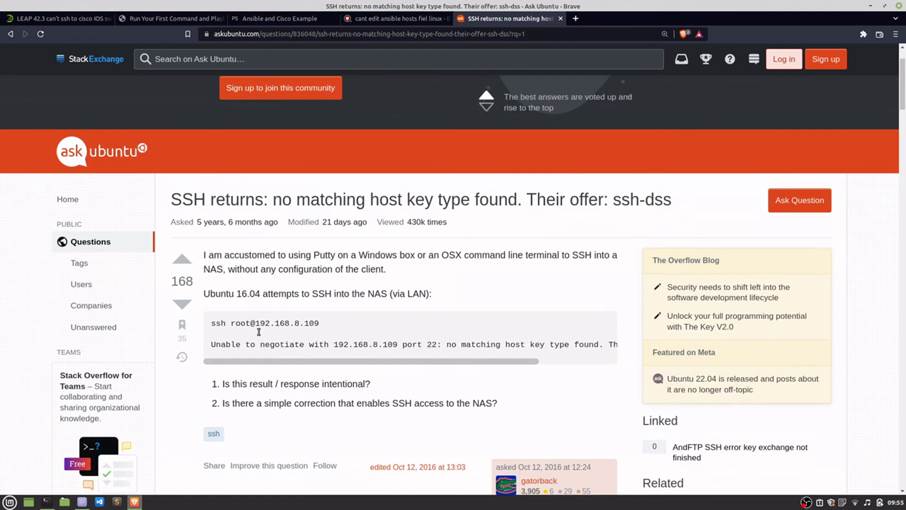
scroll(257, 331, down, 1)
scroll(258, 334, down, 1)
scroll(259, 335, down, 1)
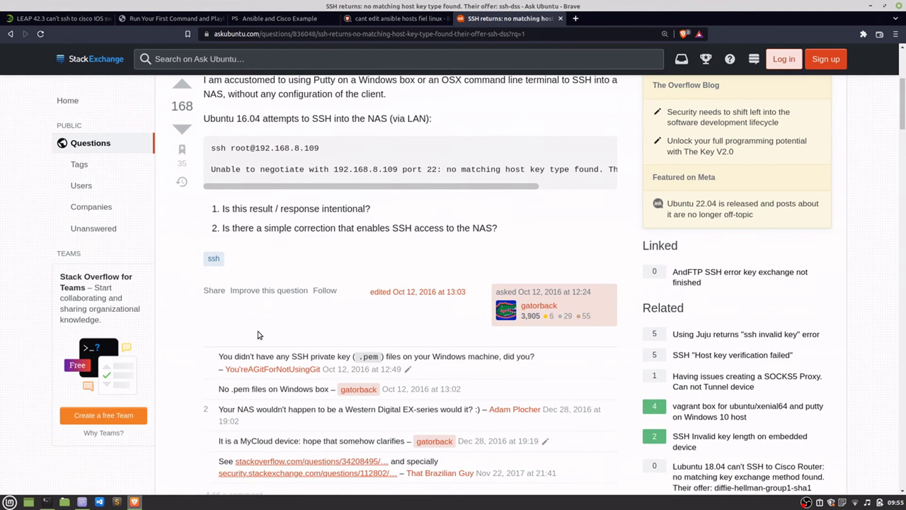
scroll(259, 335, down, 1)
scroll(259, 334, down, 1)
scroll(259, 335, down, 1)
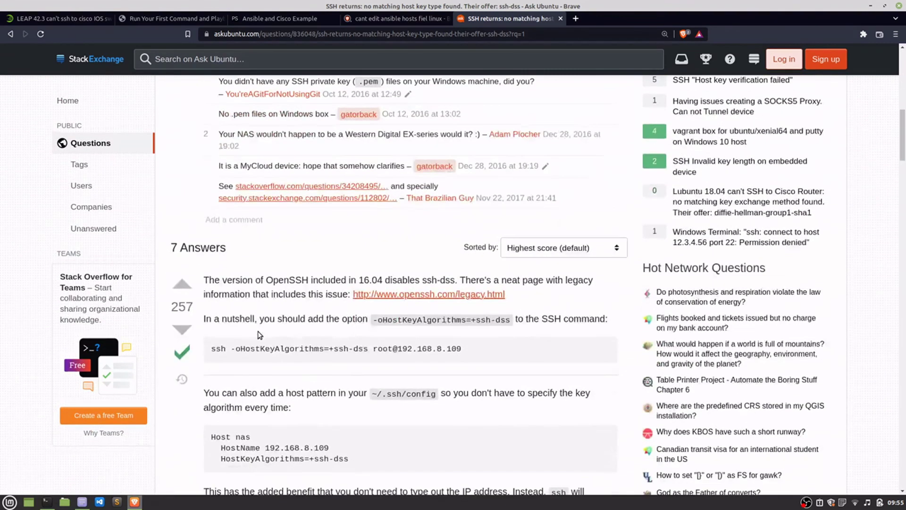
scroll(259, 335, down, 1)
scroll(258, 335, down, 1)
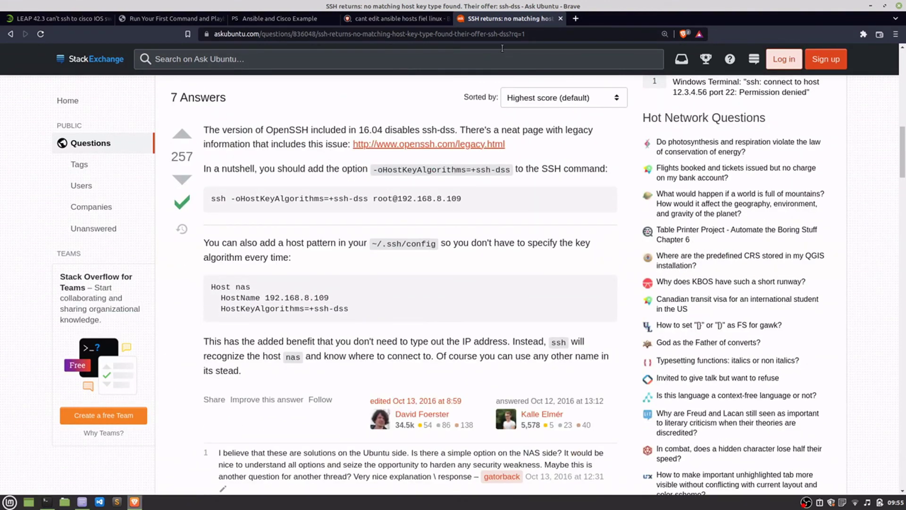
click(381, 18)
click(279, 17)
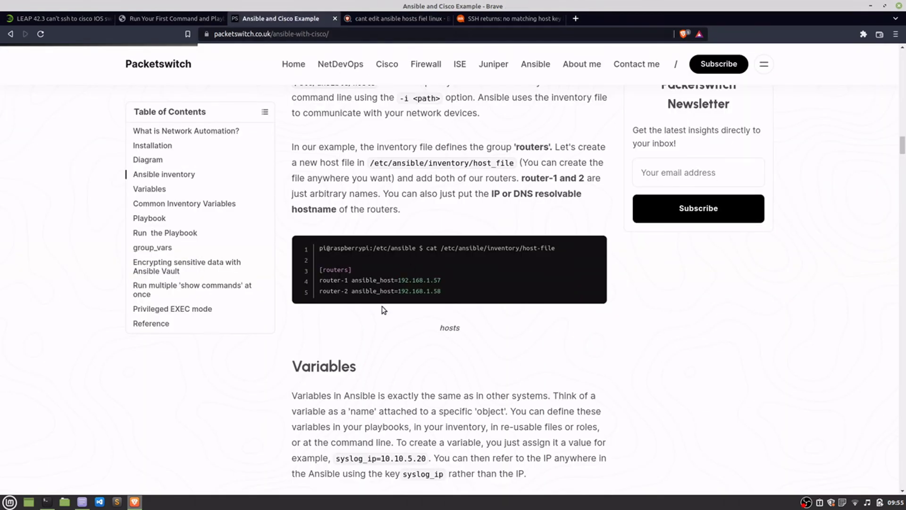
Highlight the router-1/router-2 inventory host file example, then return to the 'Run Your First Command and Playbook' docs
drag(458, 296, 313, 247)
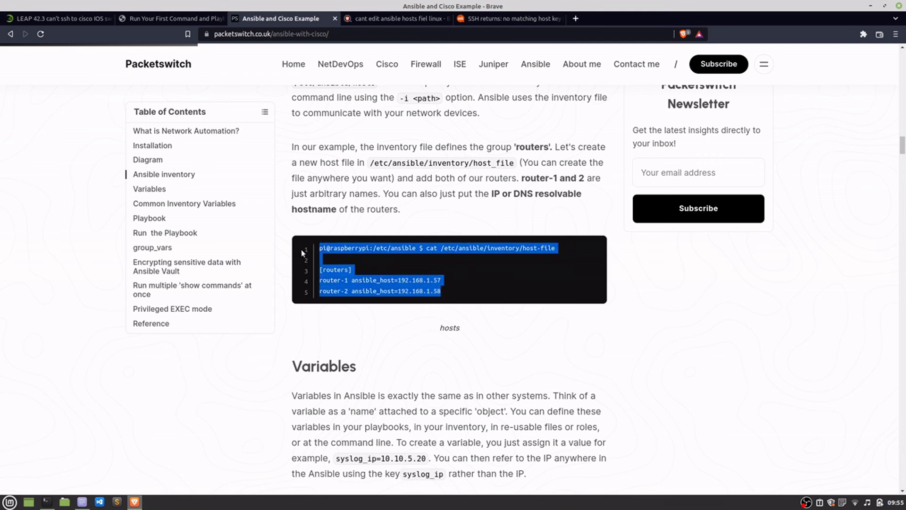
click(346, 248)
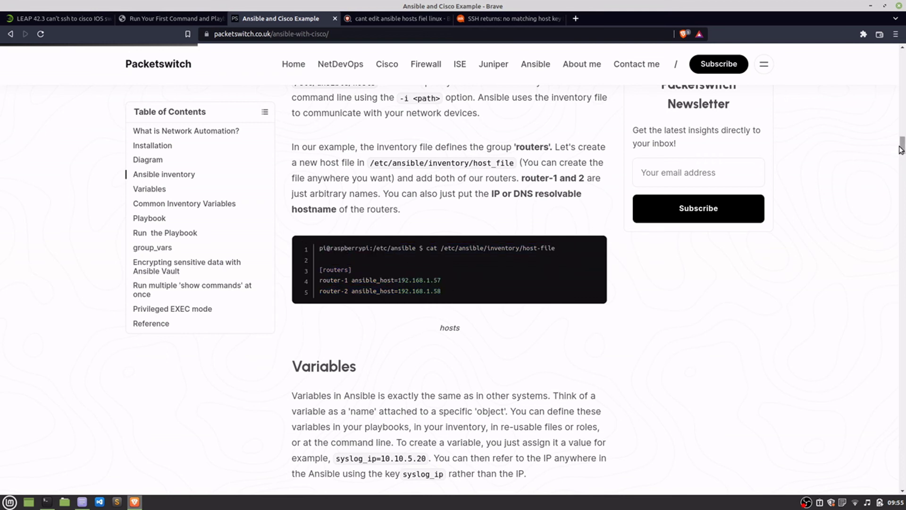
click(144, 21)
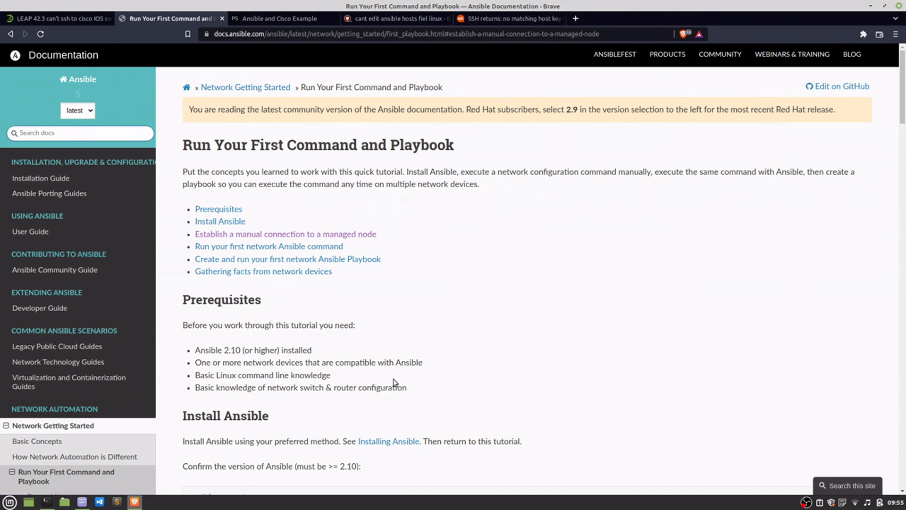
scroll(220, 364, down, 4)
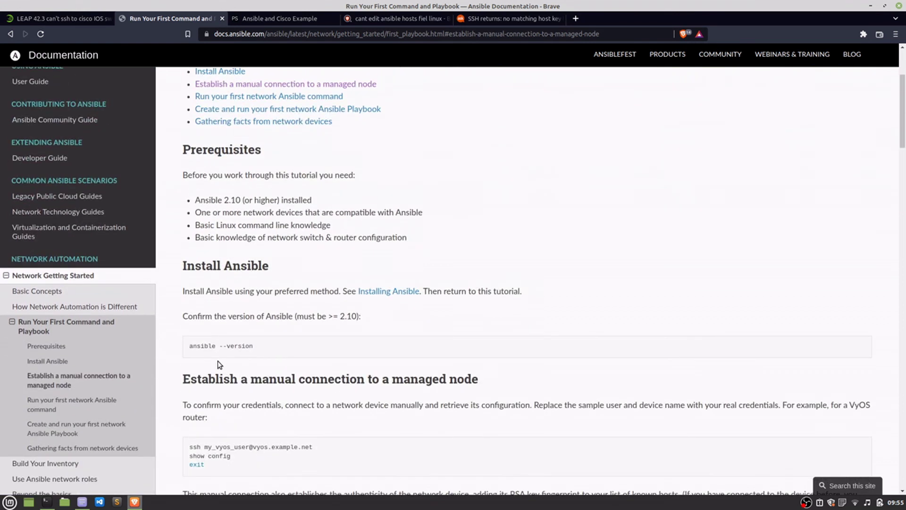
scroll(220, 364, down, 3)
scroll(241, 361, down, 4)
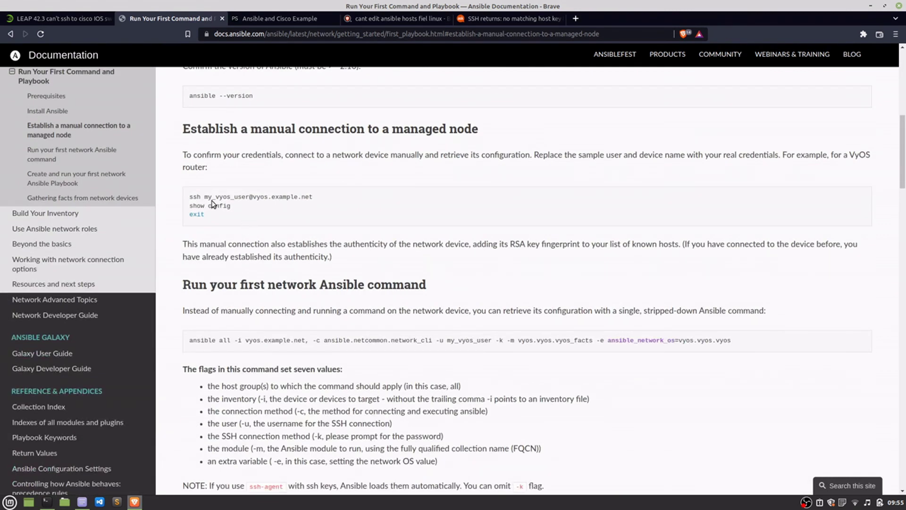
Read the Ansible tutorial to the first network playbook, marking '_vyos' in the ssh example, then switch workspace
drag(212, 197, 228, 197)
scroll(368, 216, down, 2)
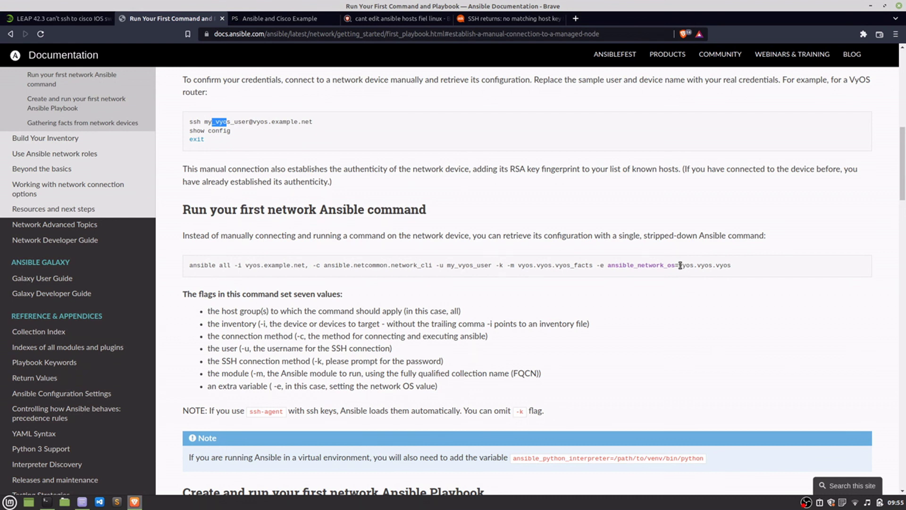
scroll(288, 315, down, 2)
scroll(289, 314, down, 2)
scroll(297, 320, down, 2)
scroll(319, 333, down, 1)
scroll(336, 345, down, 1)
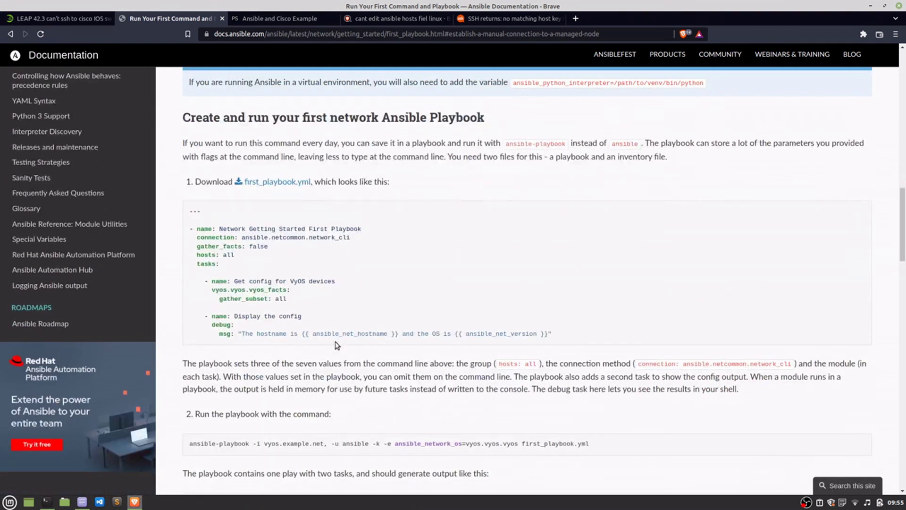
scroll(337, 346, down, 2)
key(alt+space)
key(Escape)
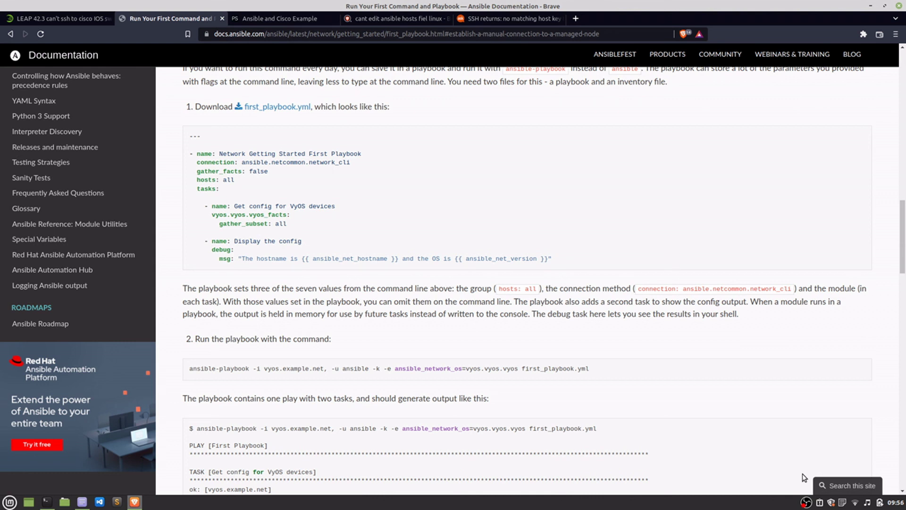
key(ctrl+alt+Right)
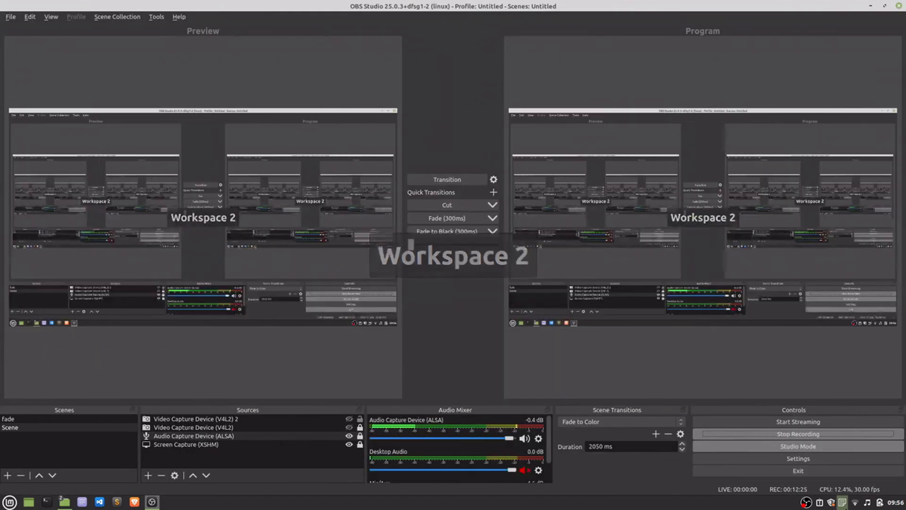